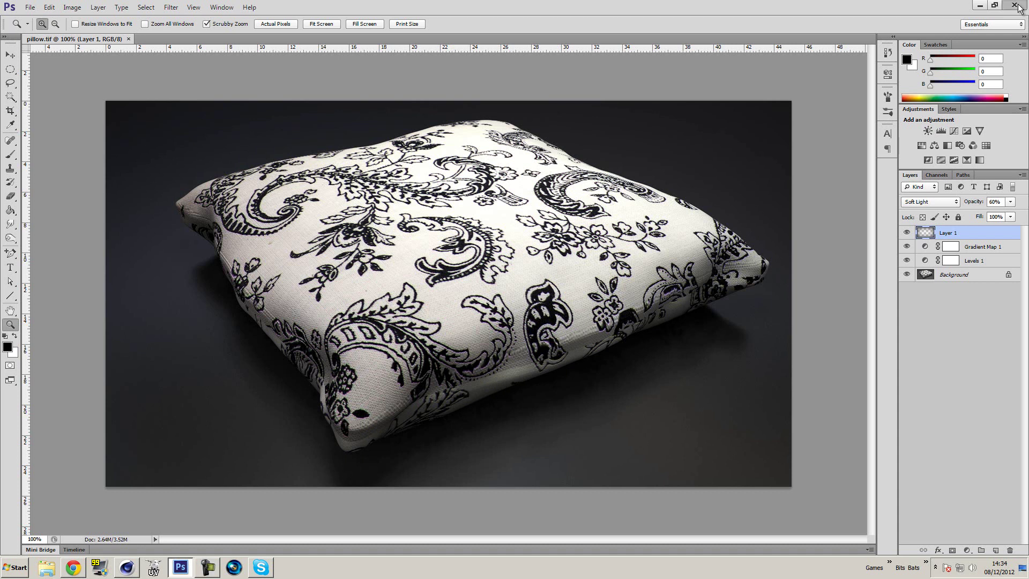
Switch to CINEMA 4D, add a cube primitive to the empty scene and rename it Pillow
{"action": "left_click", "coordinate": [181, 567]}
{"action": "left_click", "coordinate": [120, 572]}
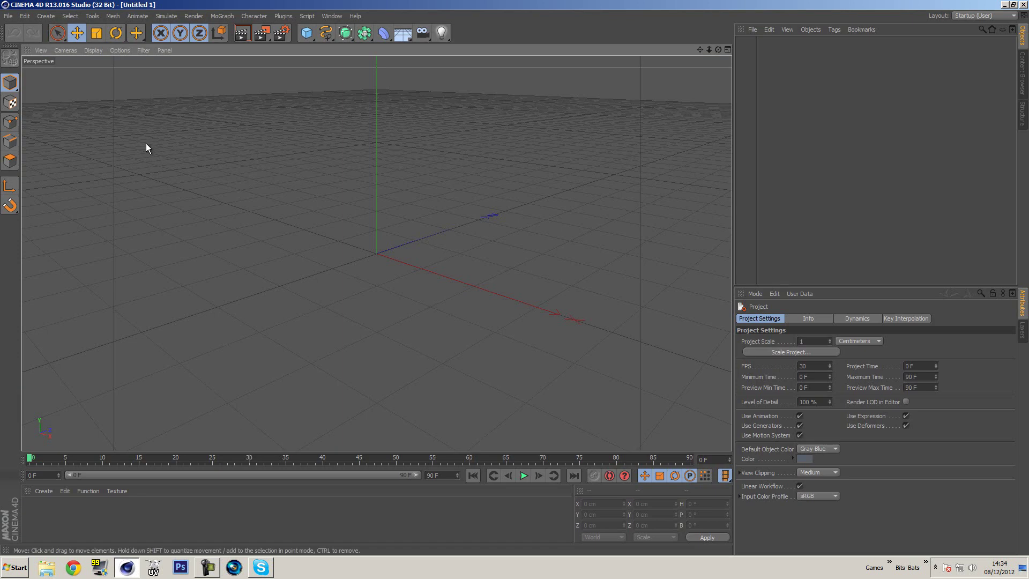
{"action": "left_click_drag", "start_coordinate": [306, 33], "coordinate": [395, 41]}
{"action": "double_click", "coordinate": [763, 43]}
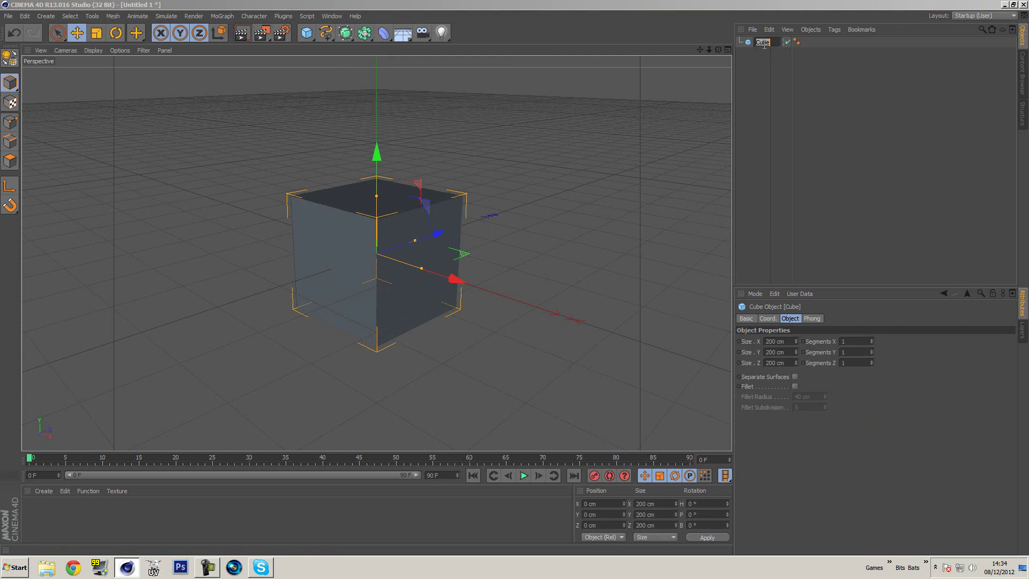
{"action": "type", "text": "Pillow"}
{"action": "key", "text": "Return"}
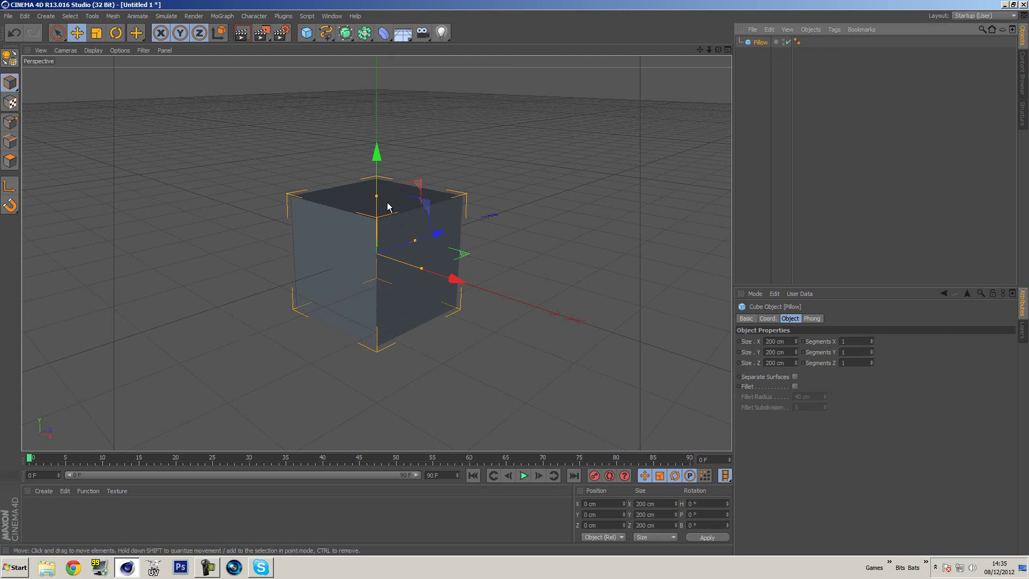
Flatten the Pillow cube by setting its Y size to 50 cm
{"action": "left_click_drag", "start_coordinate": [376, 197], "coordinate": [382, 237]}
{"action": "double_click", "coordinate": [778, 352]}
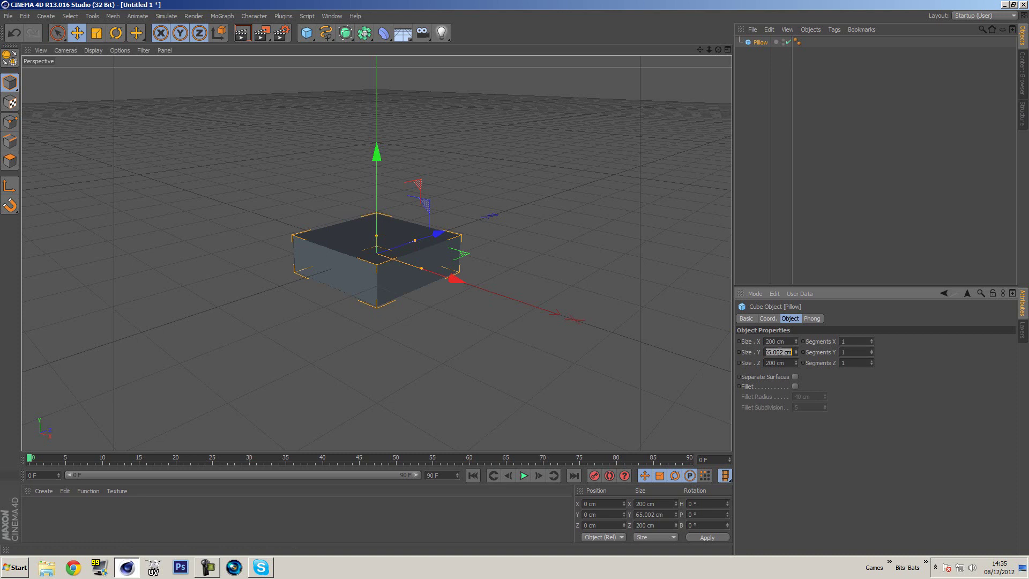
{"action": "type", "text": "50"}
{"action": "key", "text": "Return"}
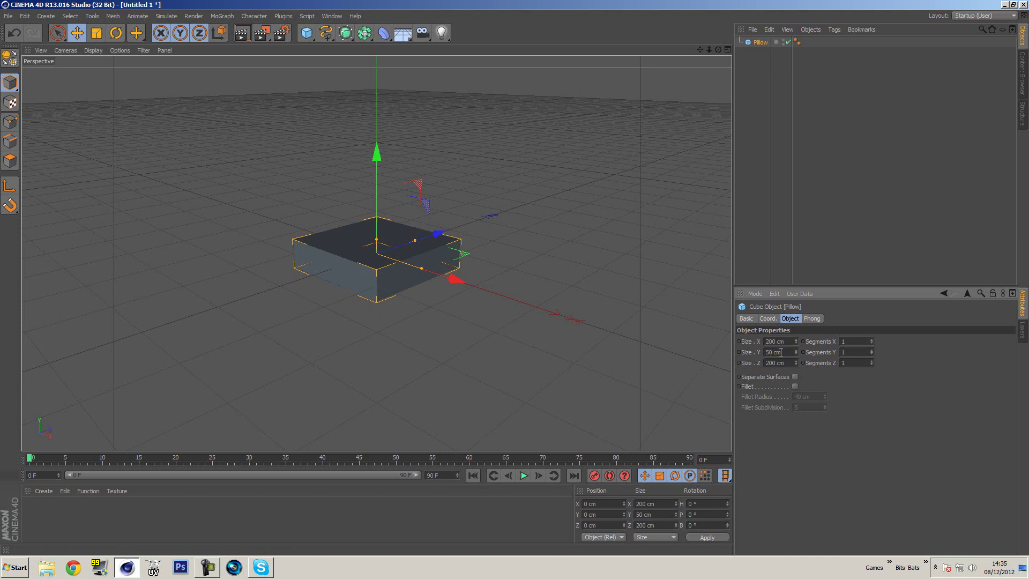
Display the viewport in Gouraud Shading (Lines) and set the Pillow's X and Z segments to 16 each
{"action": "left_click", "coordinate": [93, 50]}
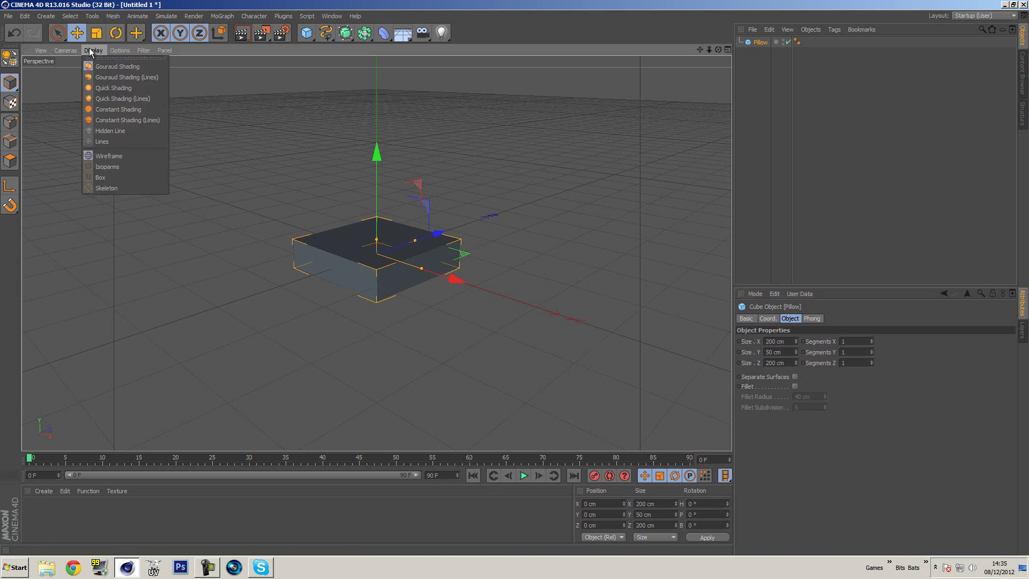
{"action": "left_click", "coordinate": [104, 80]}
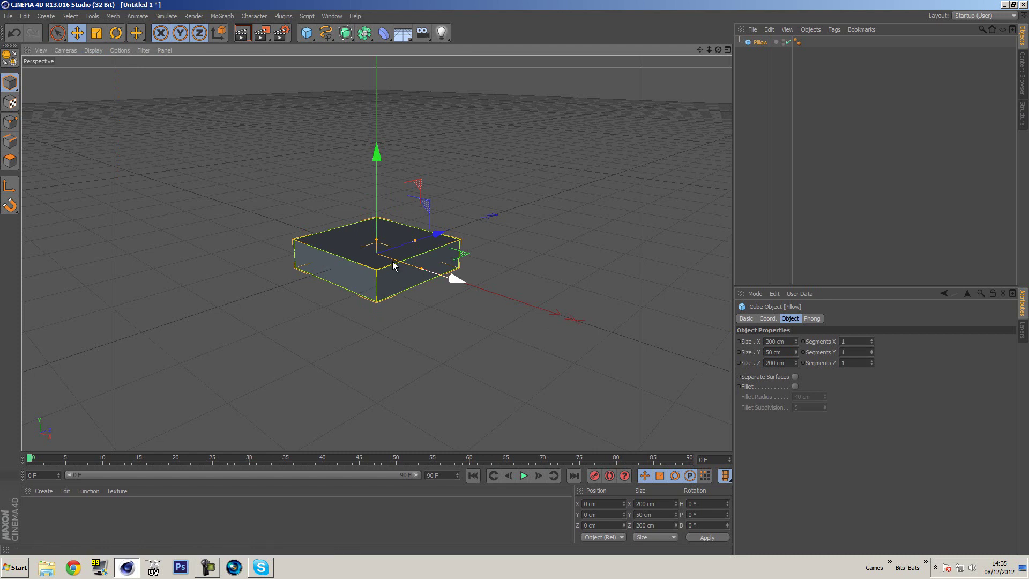
{"action": "left_click", "coordinate": [857, 342]}
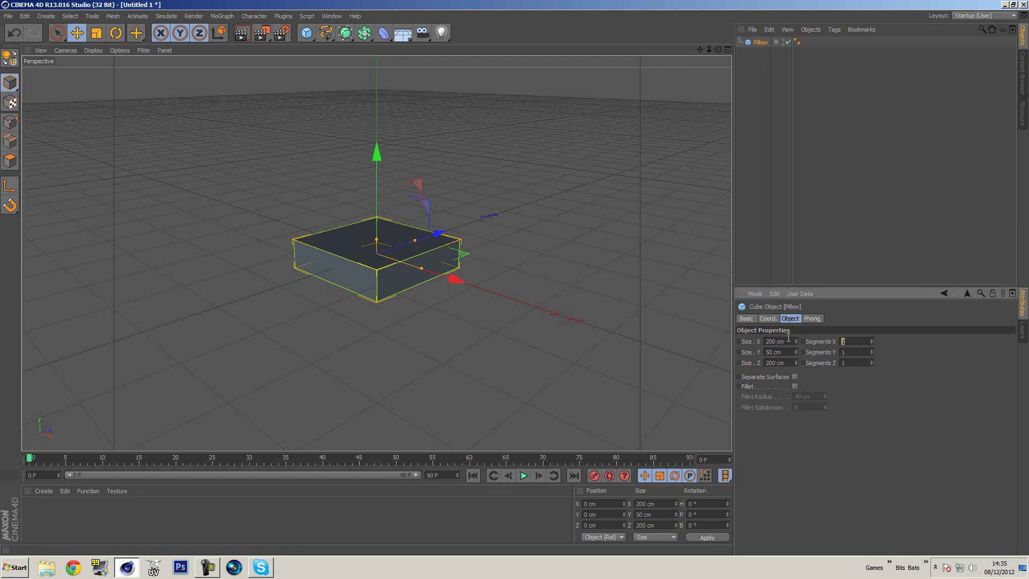
{"action": "type", "text": "16"}
{"action": "key", "text": "Return"}
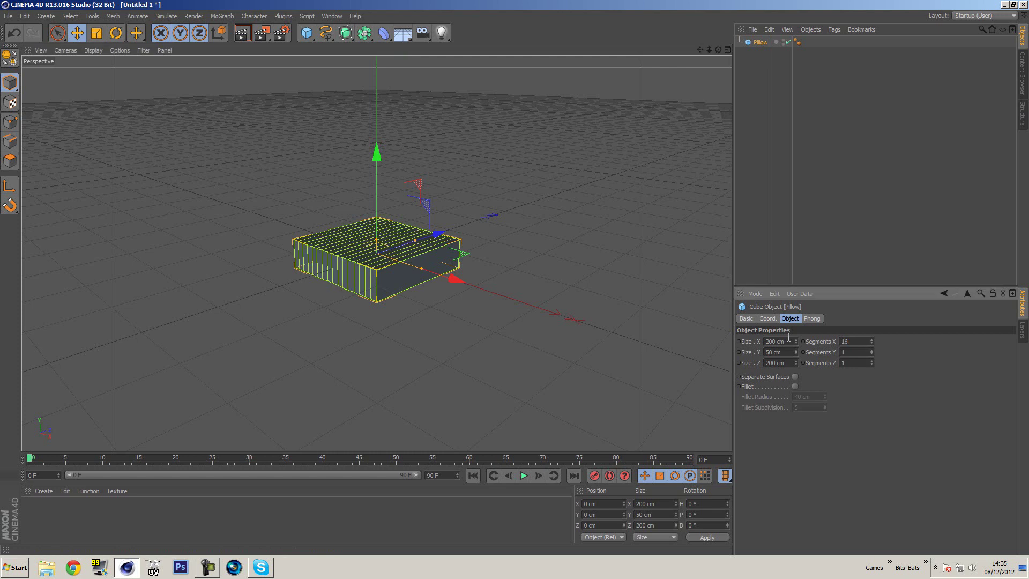
{"action": "left_click_drag", "start_coordinate": [626, 240], "coordinate": [304, 252], "text": "alt"}
{"action": "right_click_drag", "start_coordinate": [304, 252], "coordinate": [370, 255], "text": "alt"}
{"action": "double_click", "coordinate": [846, 363]}
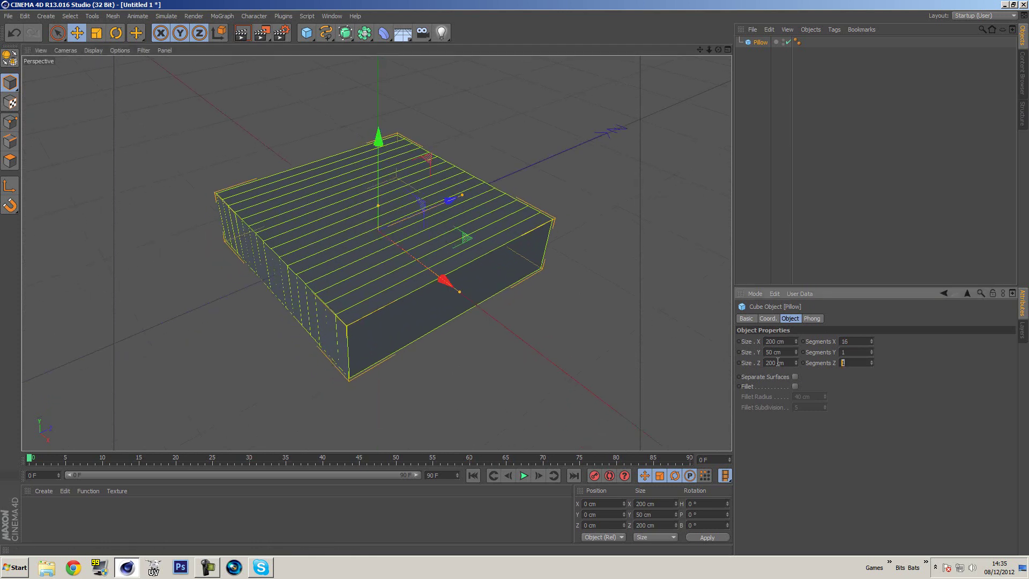
{"action": "type", "text": "16"}
{"action": "key", "text": "Return"}
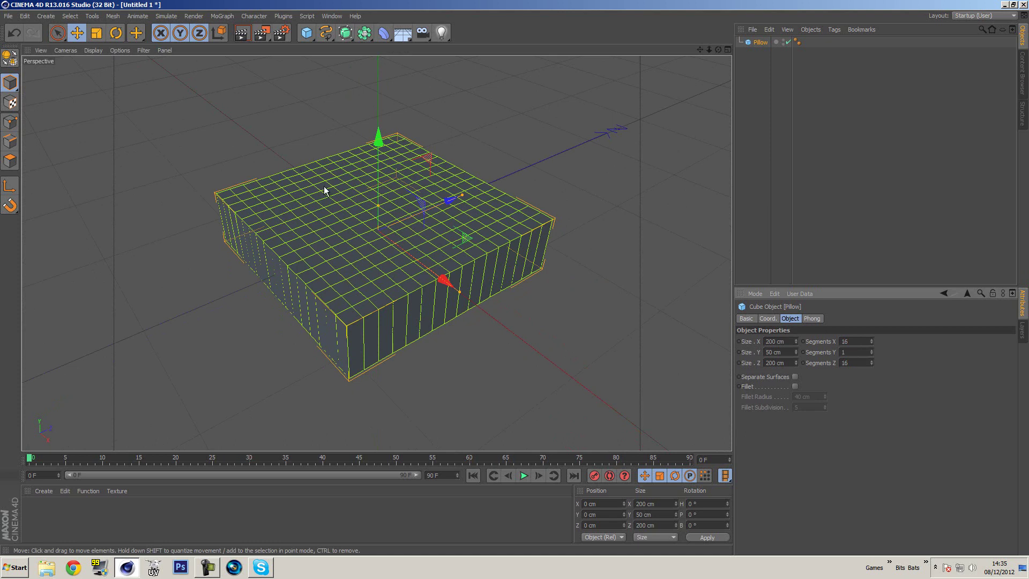
{"action": "left_click_drag", "start_coordinate": [568, 325], "coordinate": [452, 284], "text": "alt"}
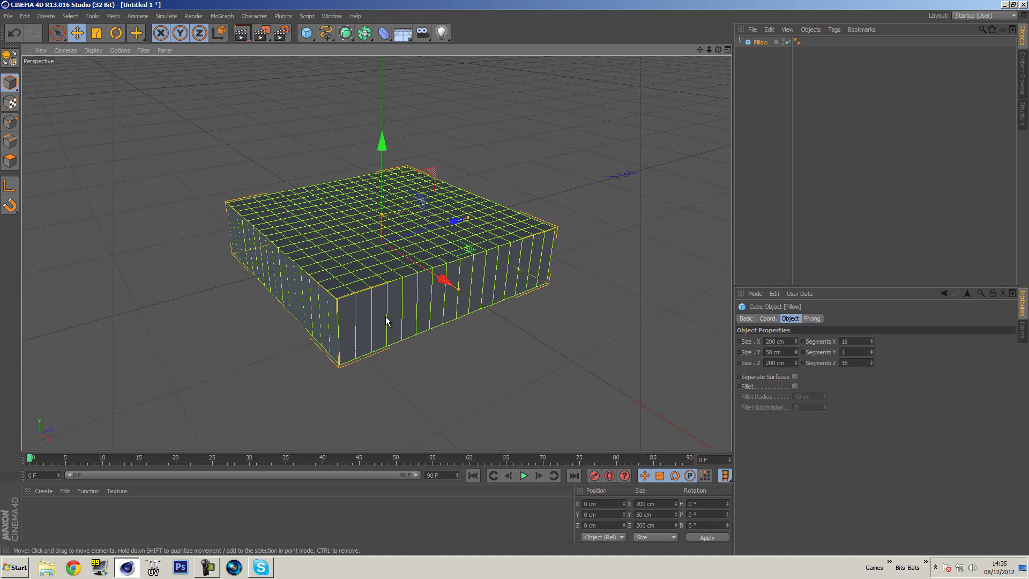
Add a sphere primitive to the scene at the centre of the Pillow
{"action": "left_click", "coordinate": [751, 135]}
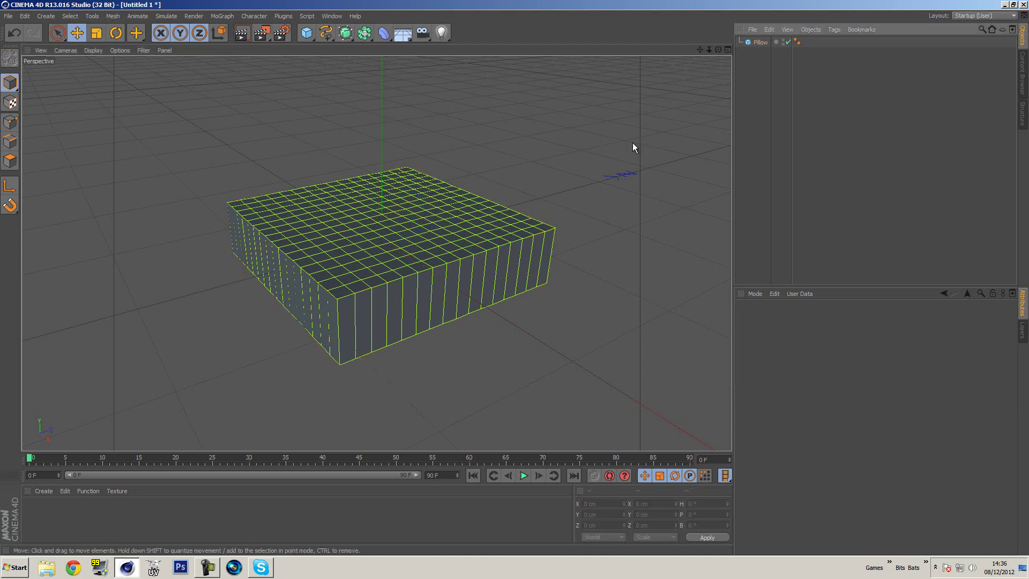
{"action": "left_click", "coordinate": [309, 34]}
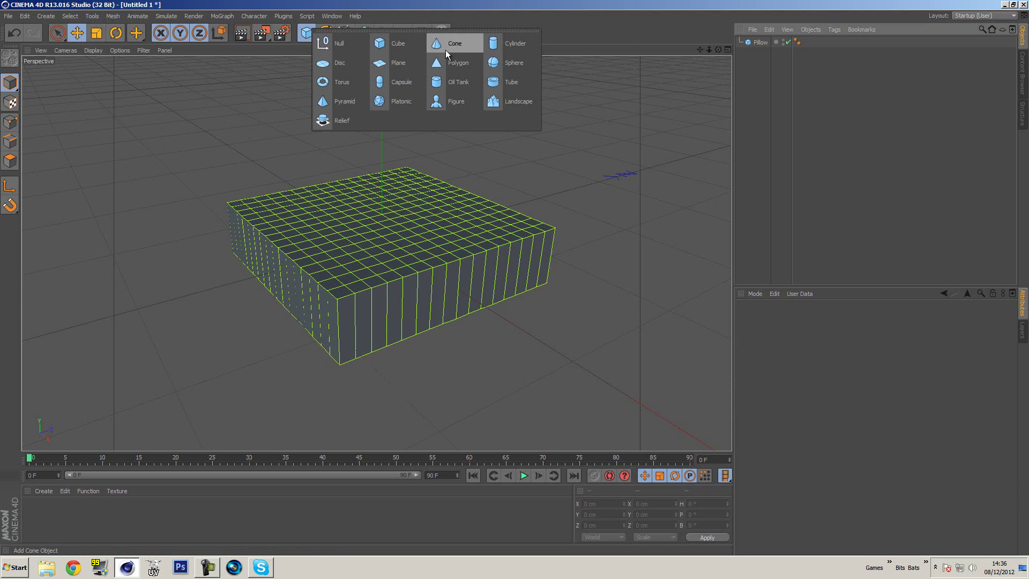
{"action": "left_click", "coordinate": [503, 63]}
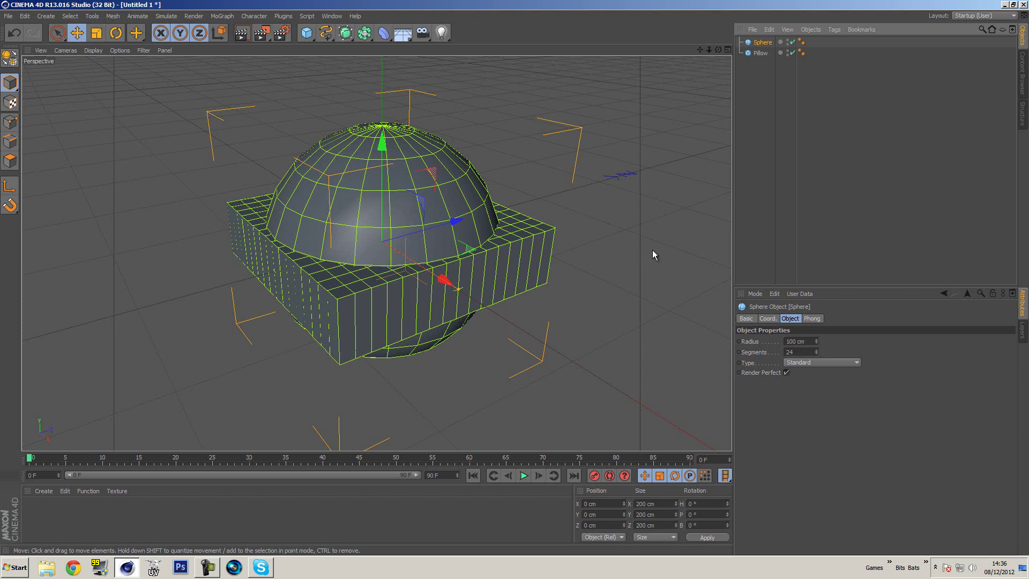
{"action": "left_click", "coordinate": [547, 237]}
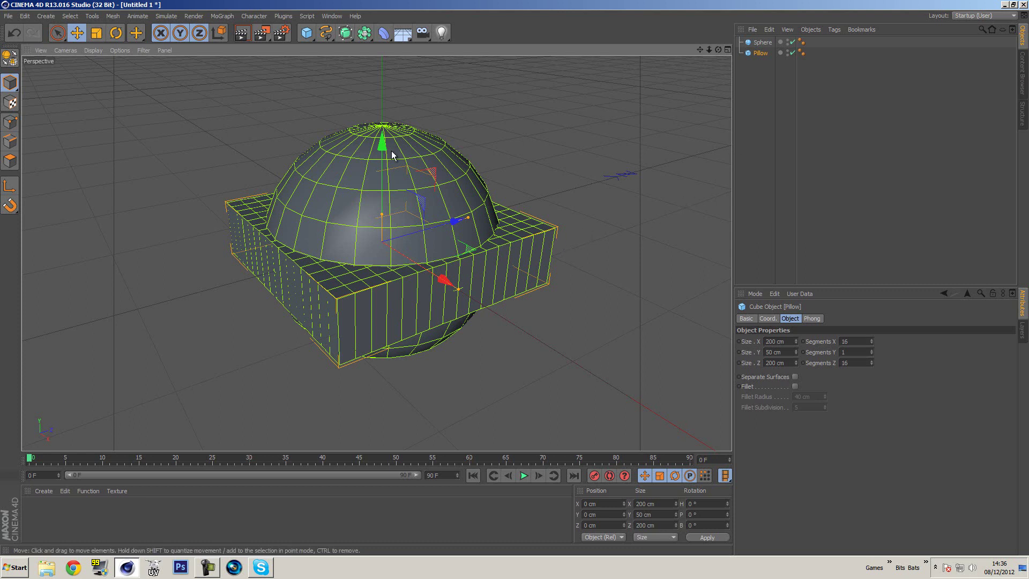
Flatten the sphere to a Y scale of 0.22, checking in the front view that it fits inside the Pillow's height
{"action": "left_click", "coordinate": [763, 46]}
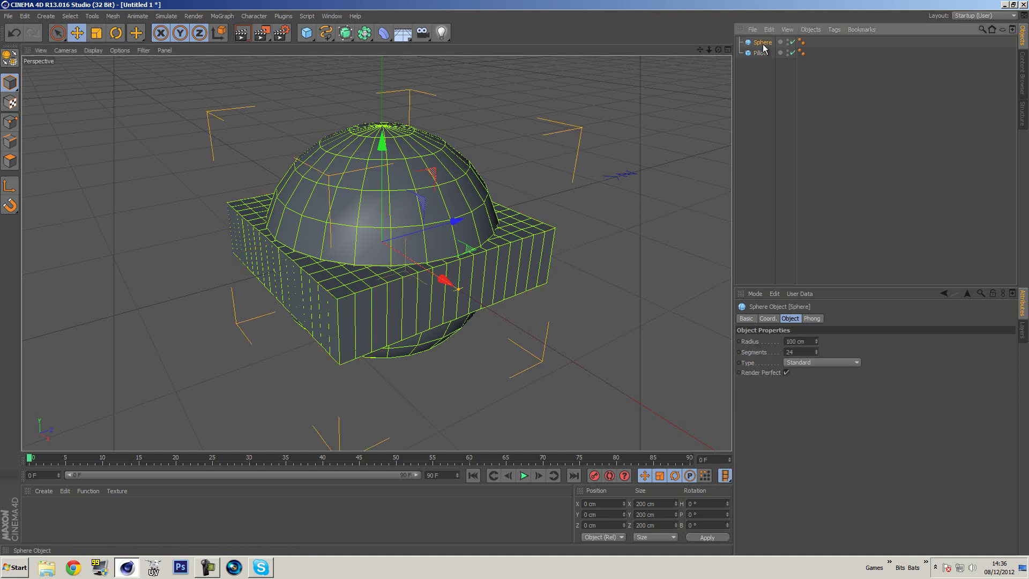
{"action": "left_click", "coordinate": [768, 318]}
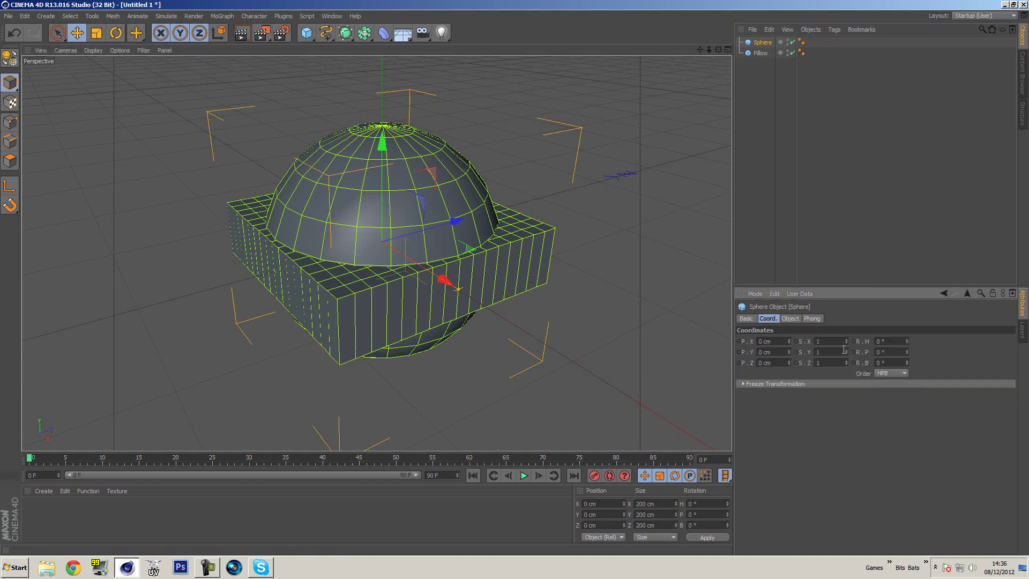
{"action": "left_click_drag", "start_coordinate": [847, 354], "coordinate": [847, 354]}
{"action": "middle_click", "coordinate": [651, 295]}
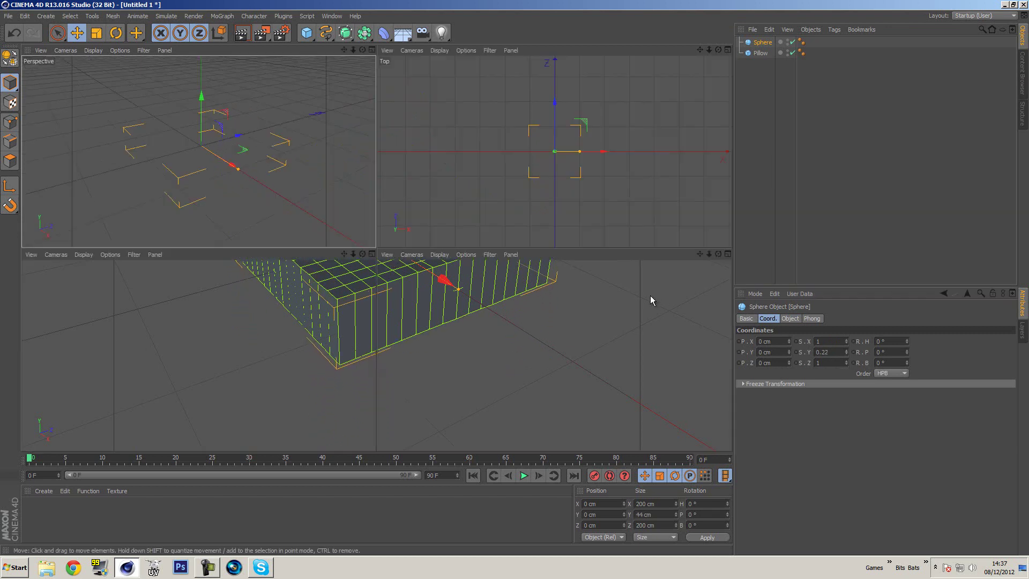
{"action": "middle_click_drag", "start_coordinate": [575, 379], "coordinate": [511, 338], "text": "alt"}
{"action": "middle_click", "coordinate": [501, 340]}
{"action": "middle_click_drag", "start_coordinate": [276, 146], "coordinate": [572, 315], "text": "alt"}
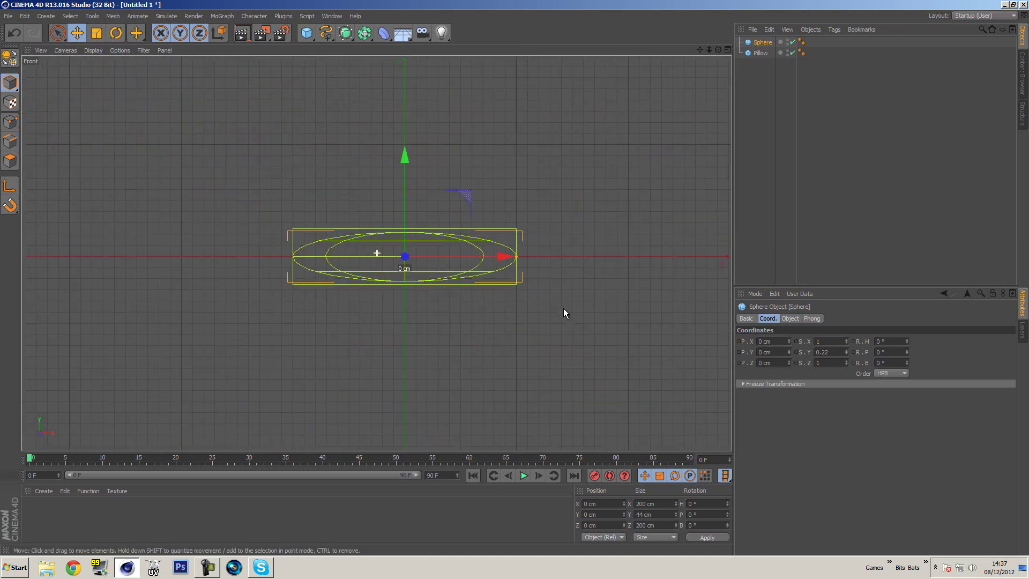
{"action": "scroll", "coordinate": [536, 295], "scroll_direction": "up", "scroll_amount": 4}
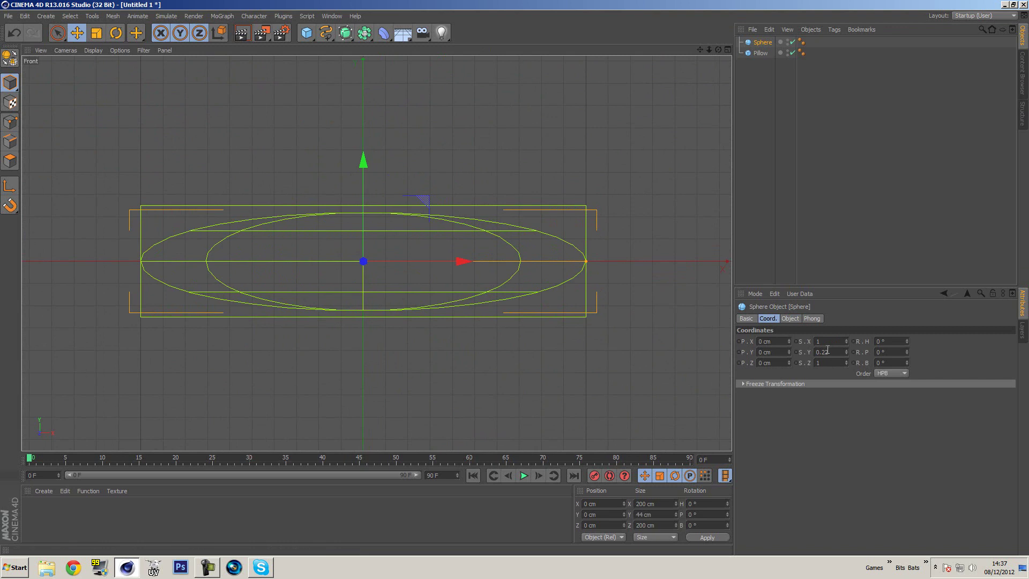
{"action": "left_click", "coordinate": [847, 351]}
{"action": "left_click", "coordinate": [847, 351]}
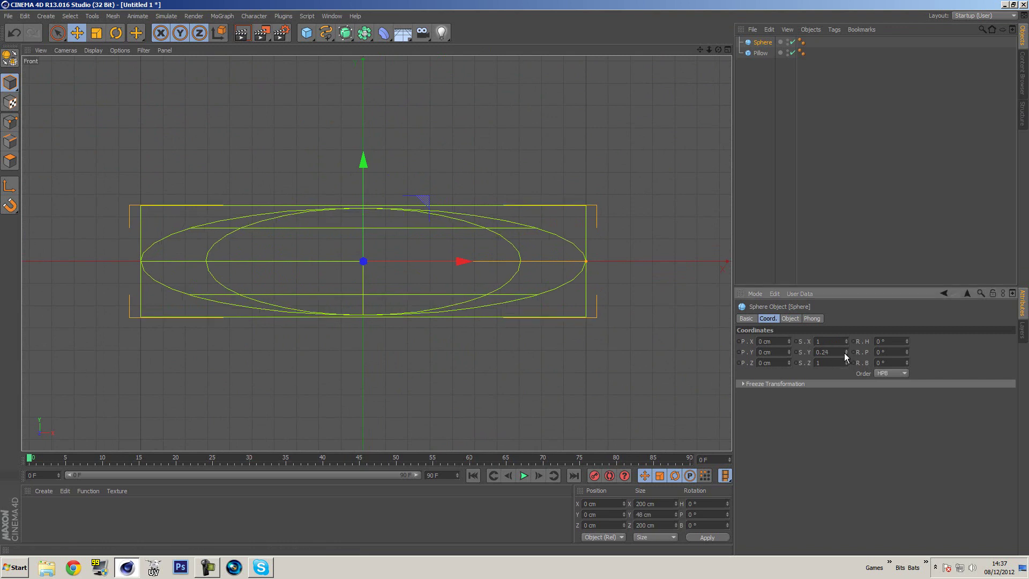
{"action": "left_click", "coordinate": [846, 354]}
{"action": "left_click", "coordinate": [847, 355]}
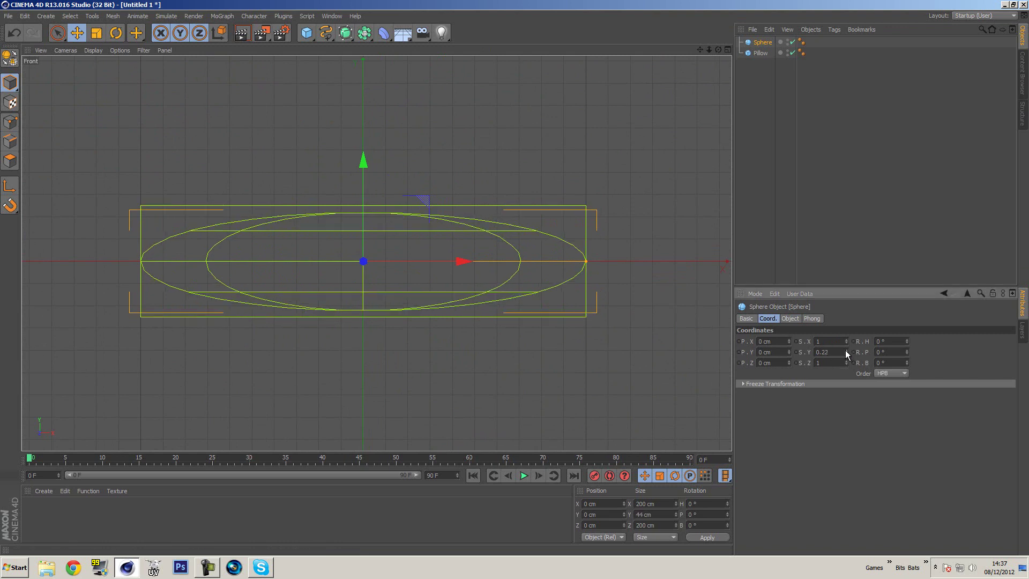
Reduce the sphere's X and Z scale to 0.95 so it sits inside the Pillow's sides
{"action": "left_click", "coordinate": [845, 343]}
{"action": "left_click", "coordinate": [846, 344]}
{"action": "left_click", "coordinate": [845, 343]}
{"action": "left_click", "coordinate": [845, 343]}
{"action": "left_click", "coordinate": [846, 343]}
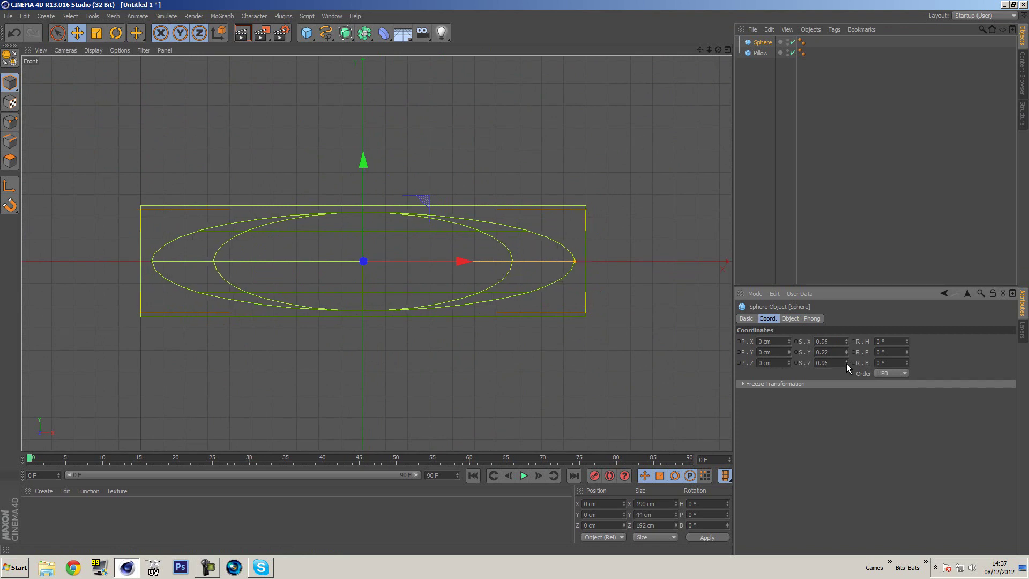
{"action": "left_click", "coordinate": [847, 364]}
Convert both the Sphere and the Pillow into editable polygon objects
{"action": "middle_click", "coordinate": [603, 237]}
{"action": "middle_click", "coordinate": [310, 137]}
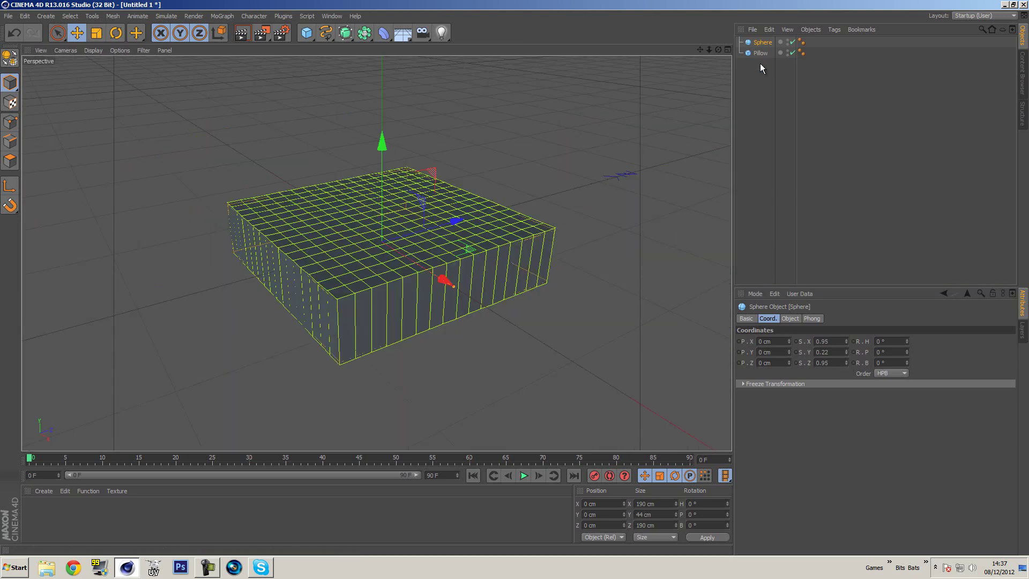
{"action": "left_click_drag", "start_coordinate": [760, 65], "coordinate": [743, 34]}
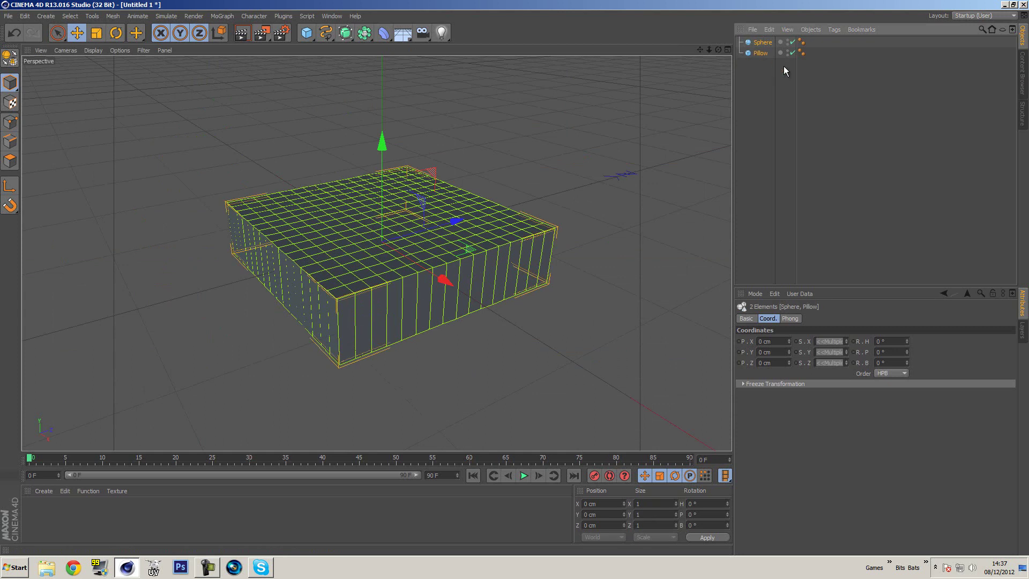
{"action": "key", "text": "c"}
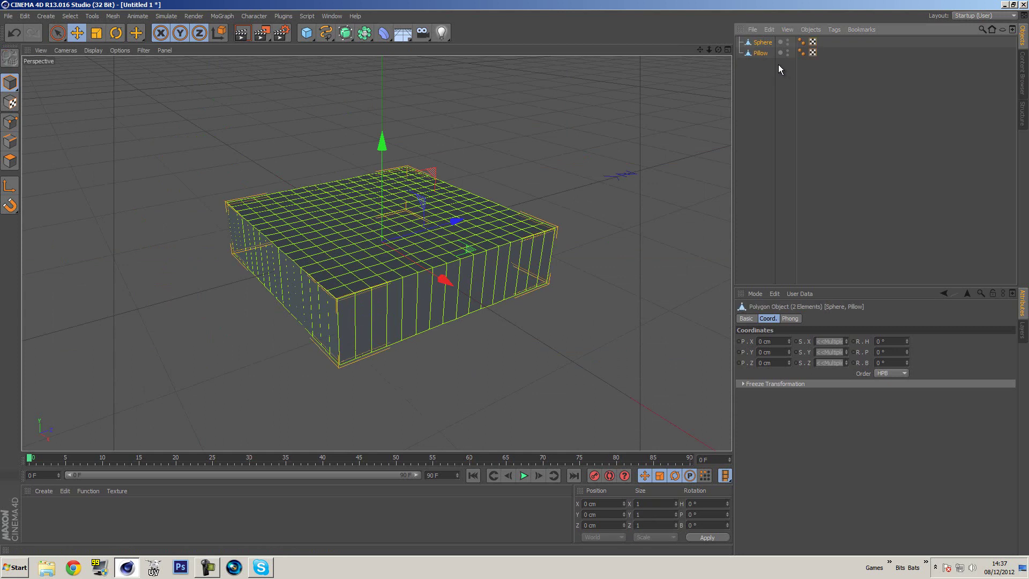
{"action": "left_click", "coordinate": [758, 64]}
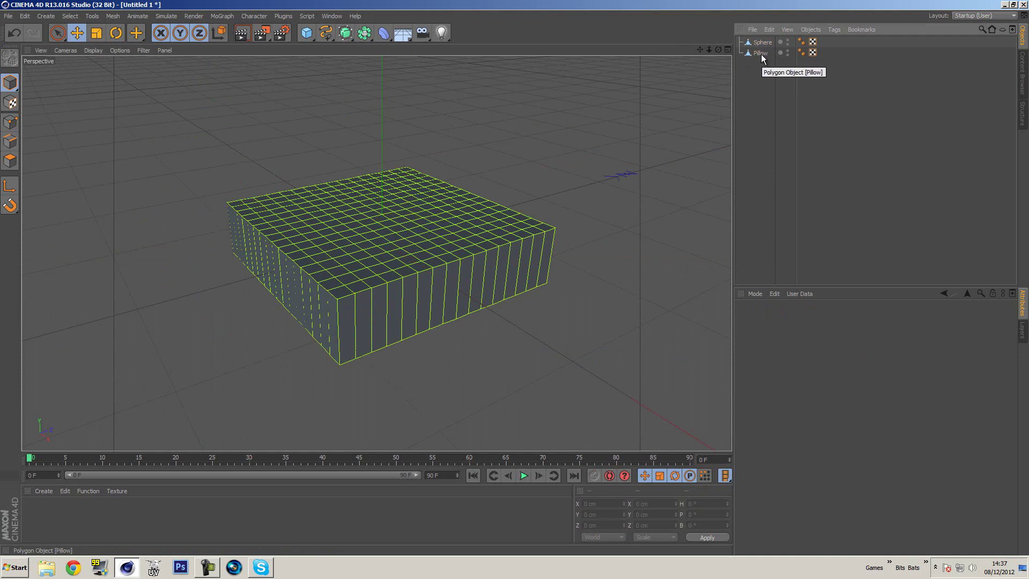
Try to add a Cloth simulation tag to the Pillow and test it with the animation playback
{"action": "left_click", "coordinate": [760, 54]}
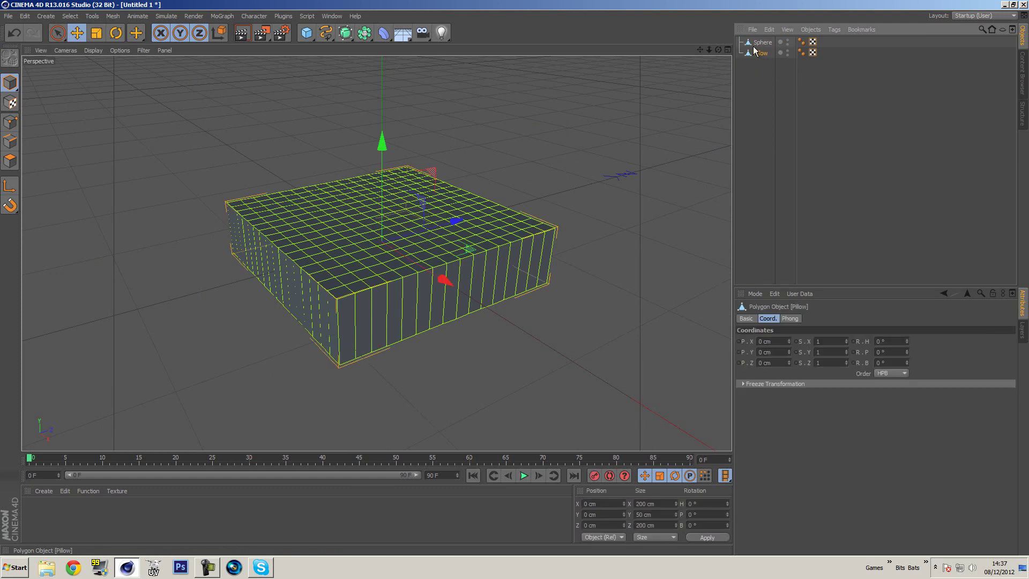
{"action": "right_click", "coordinate": [757, 50]}
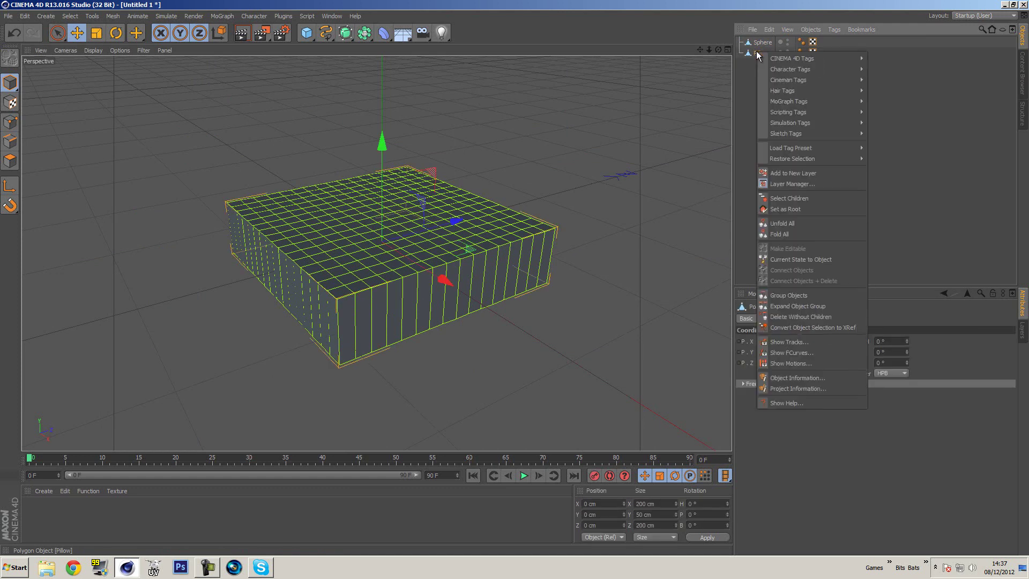
{"action": "mouse_move", "coordinate": [804, 124]}
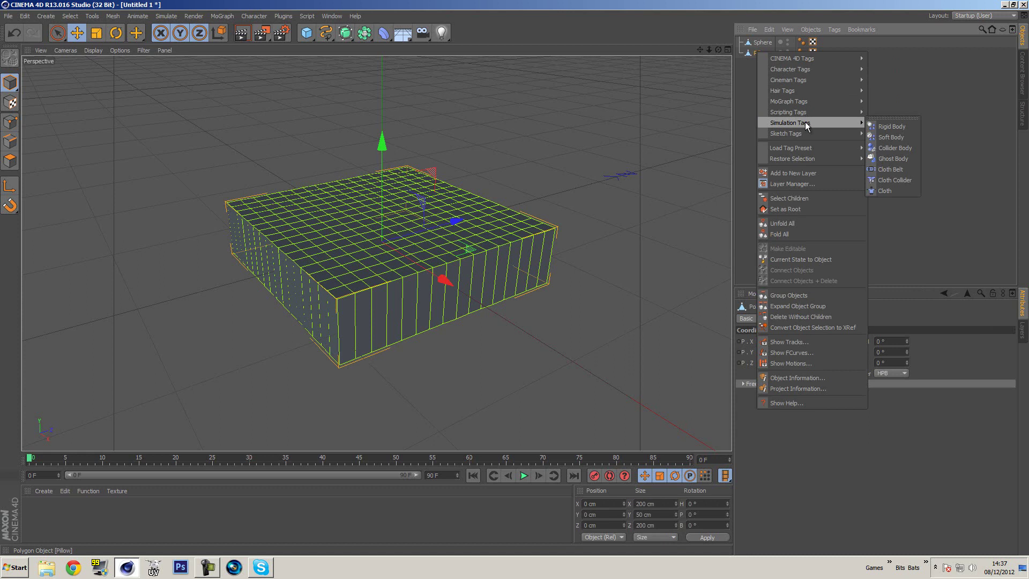
{"action": "left_click", "coordinate": [908, 193]}
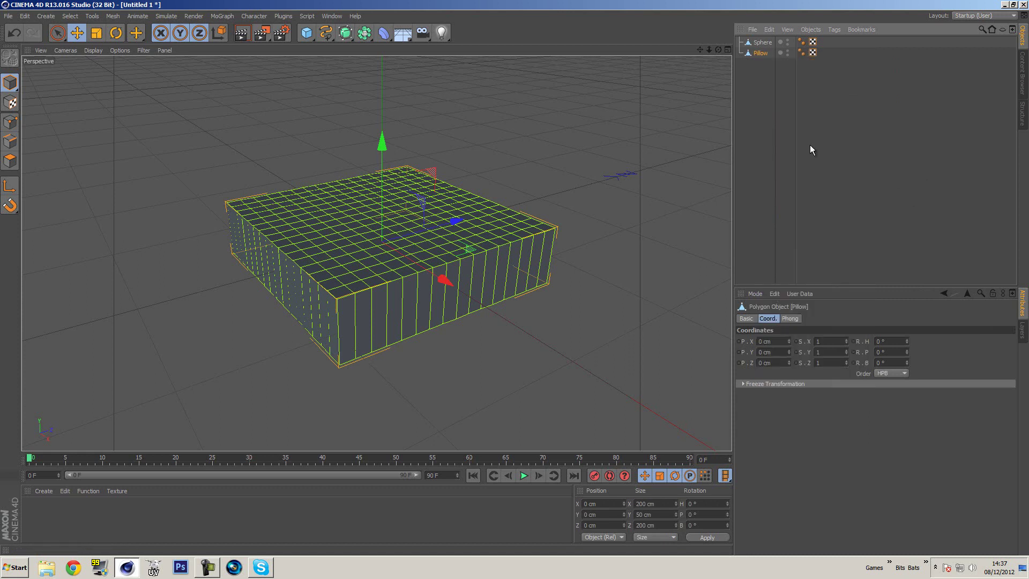
{"action": "left_click", "coordinate": [523, 476]}
{"action": "left_click", "coordinate": [473, 476]}
Add a Cloth simulation tag to the Pillow and play the animation to test the cloth behaviour
{"action": "right_click", "coordinate": [760, 53]}
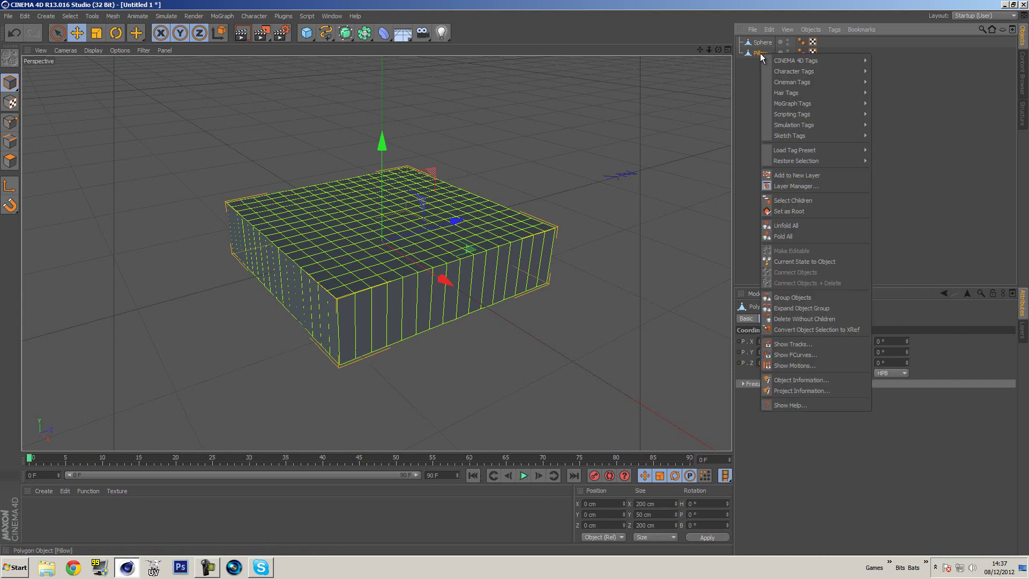
{"action": "mouse_move", "coordinate": [818, 124]}
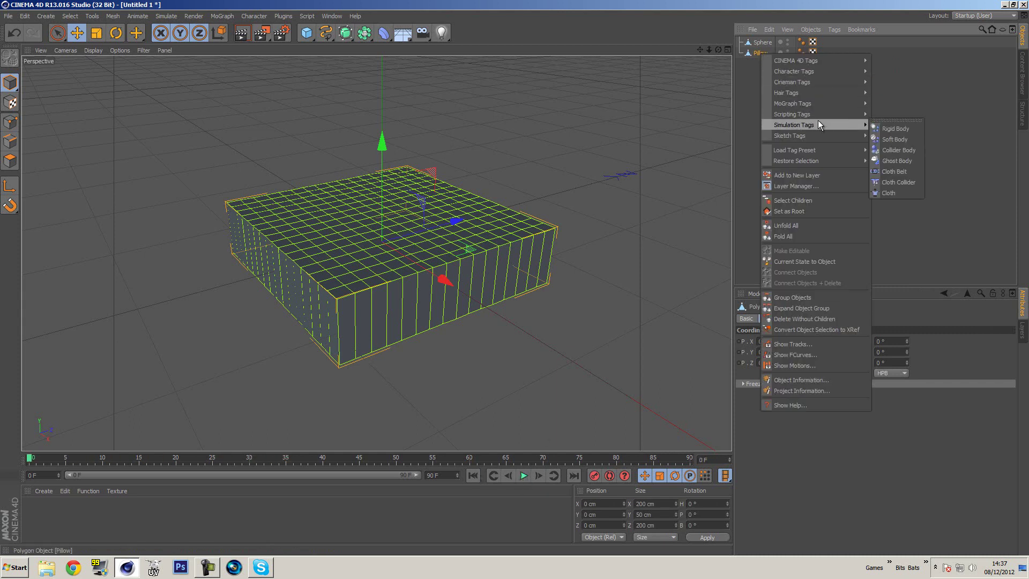
{"action": "left_click", "coordinate": [895, 190]}
{"action": "left_click", "coordinate": [524, 475]}
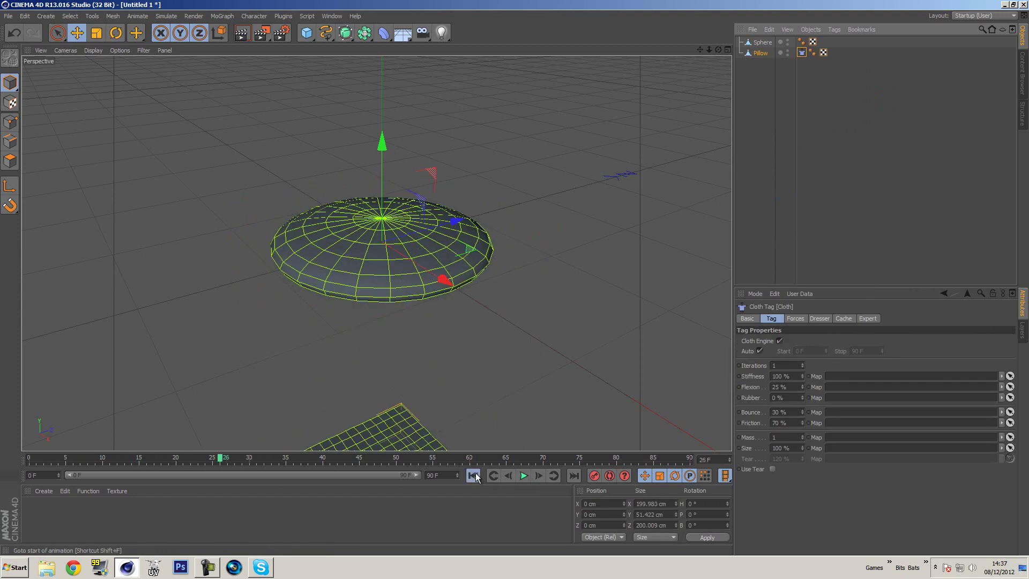
Add a Cloth Collider simulation tag to the Sphere and play the animation from the start to test the collision
{"action": "key", "text": "shift+f"}
{"action": "left_click", "coordinate": [762, 42]}
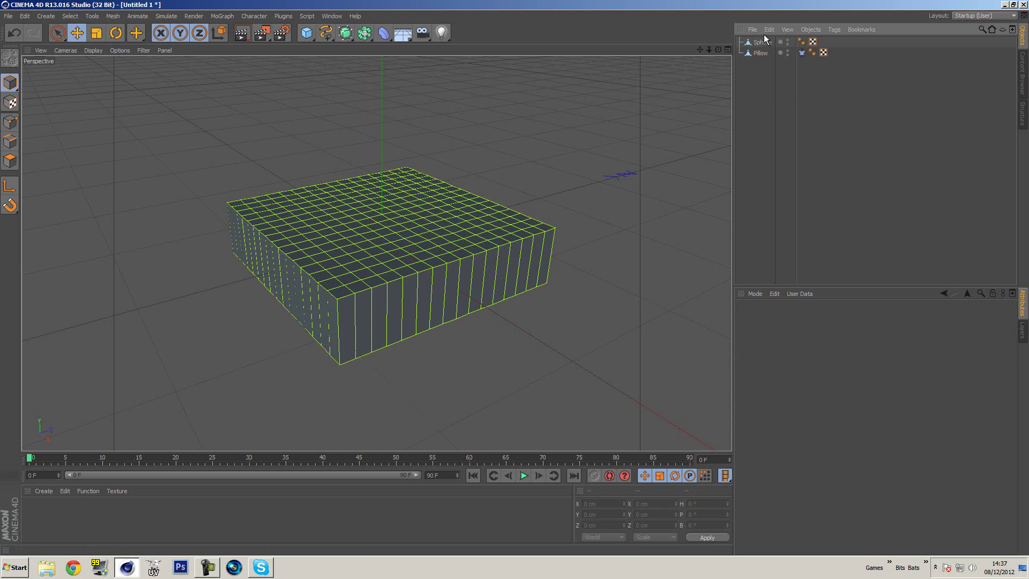
{"action": "right_click", "coordinate": [761, 43]}
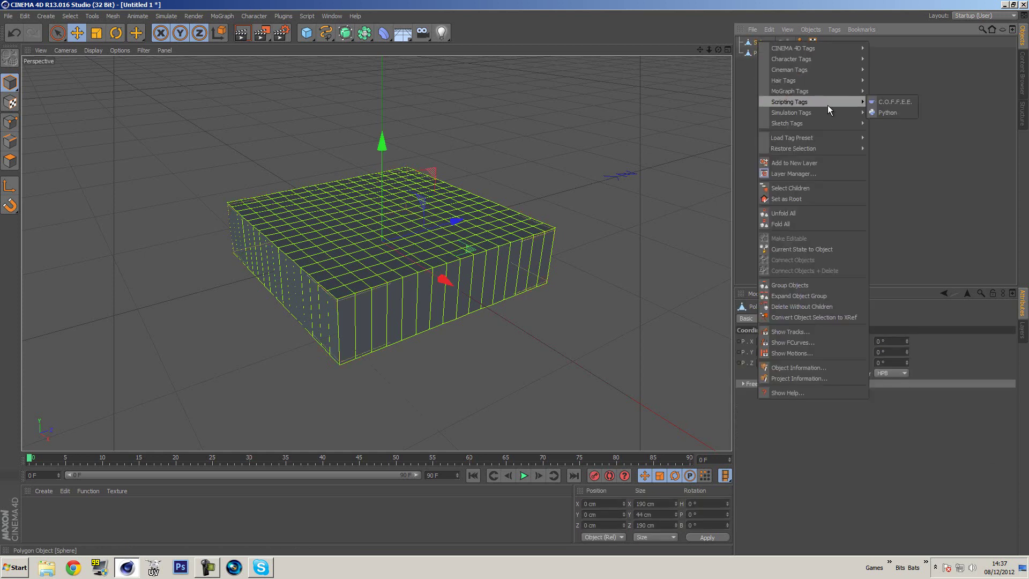
{"action": "mouse_move", "coordinate": [842, 114]}
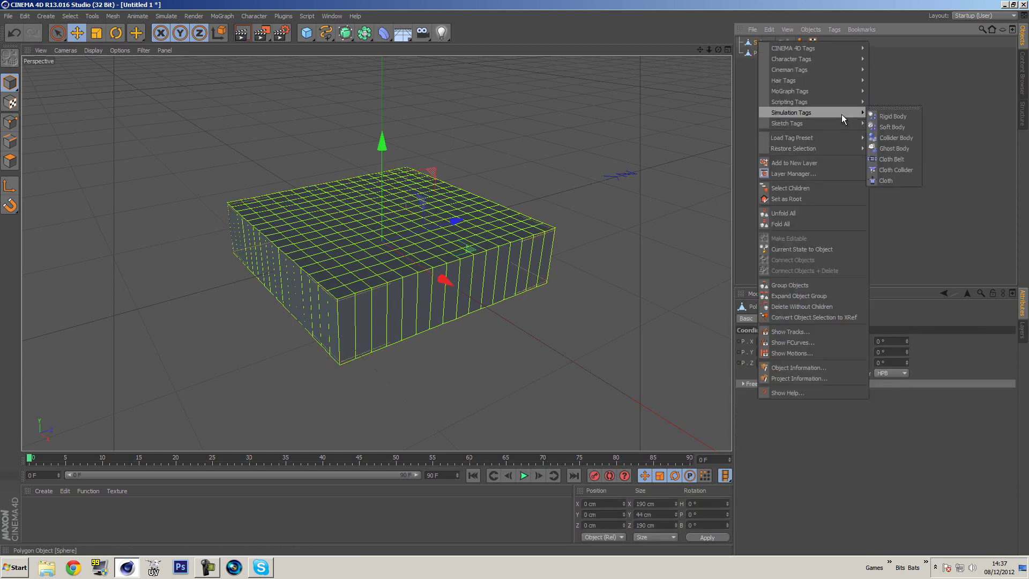
{"action": "left_click", "coordinate": [896, 171]}
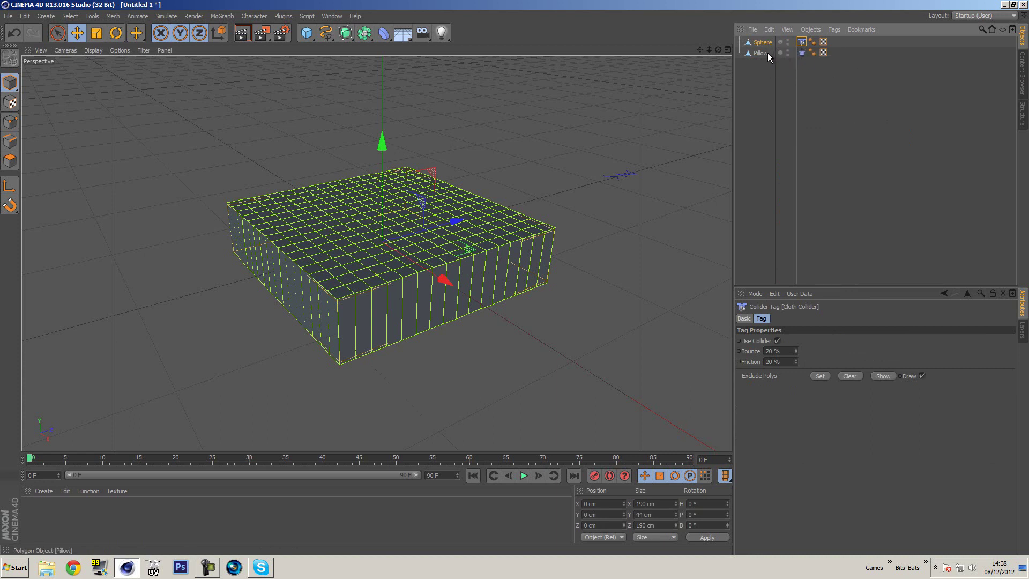
{"action": "left_click", "coordinate": [526, 476]}
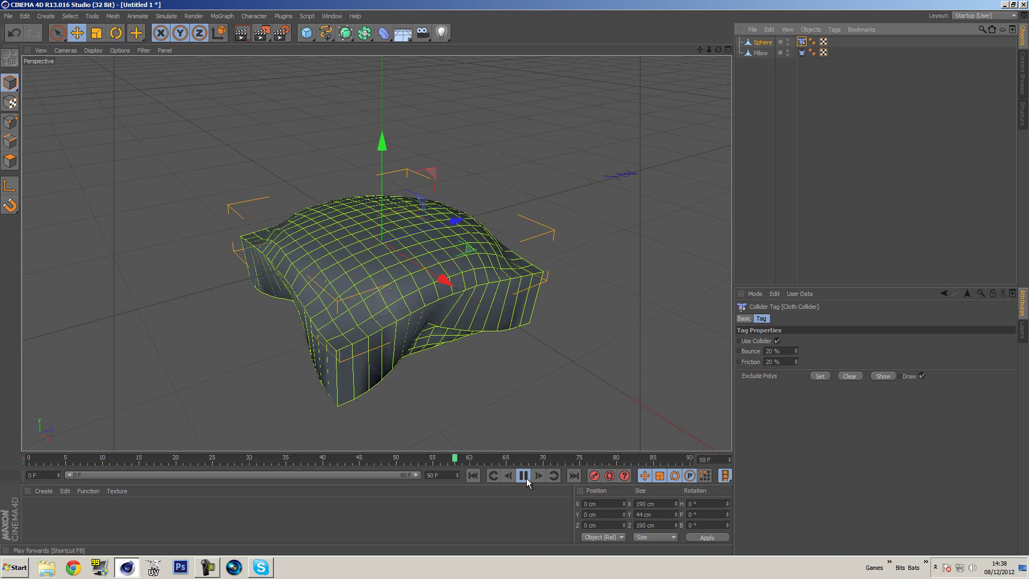
{"action": "left_click_drag", "start_coordinate": [564, 377], "coordinate": [589, 340], "text": "alt"}
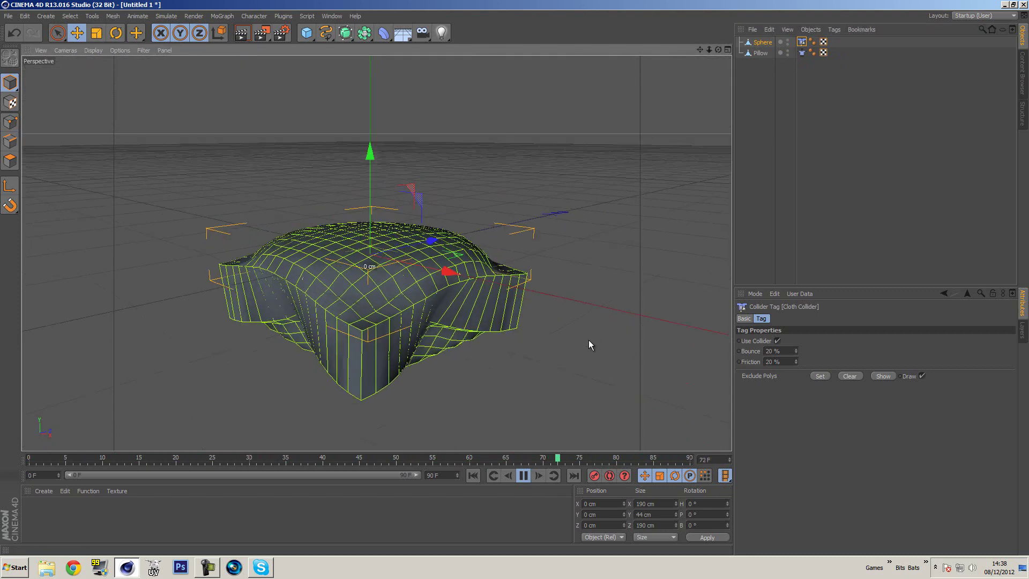
Extend the animation's end to 900 frames and widen the timeline's preview range to the full length
{"action": "left_click", "coordinate": [438, 476]}
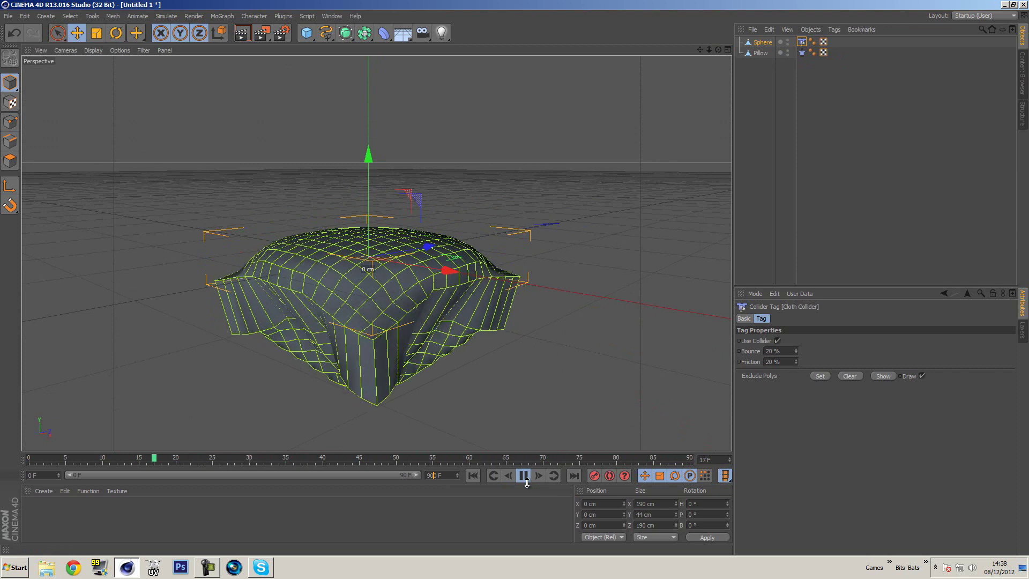
{"action": "type", "text": "0"}
{"action": "key", "text": "Return"}
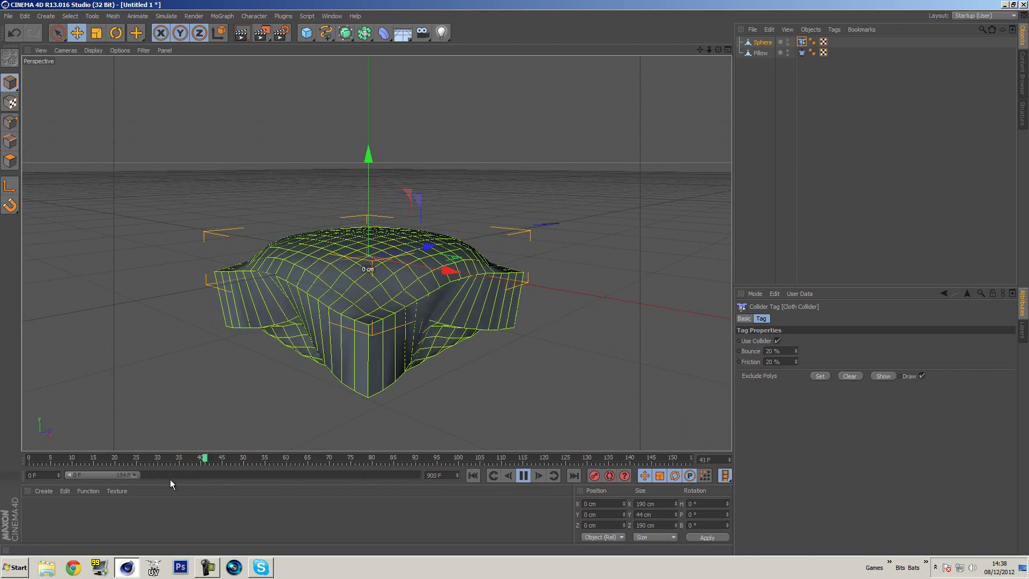
{"action": "left_click_drag", "start_coordinate": [268, 484], "coordinate": [456, 490]}
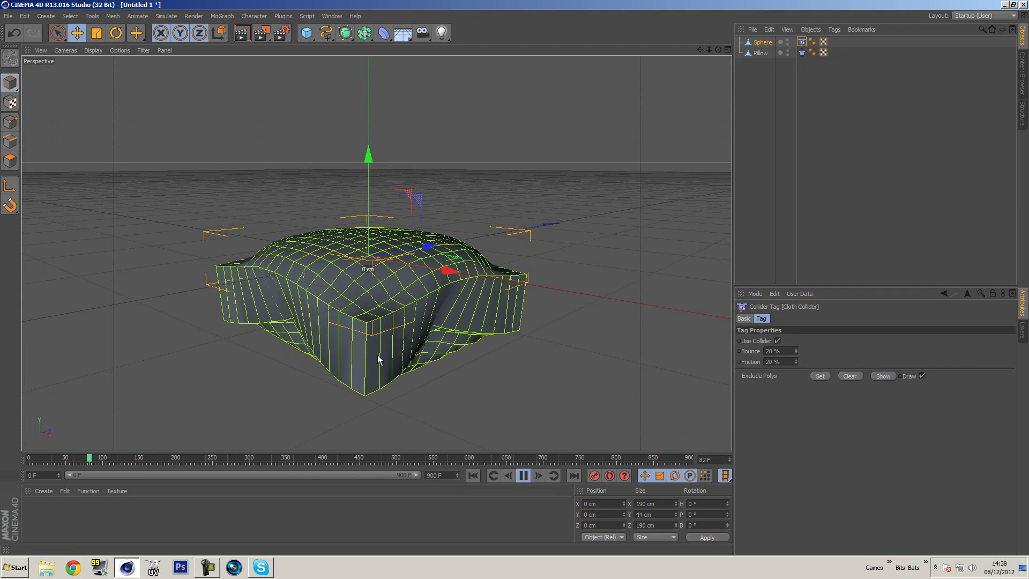
Examine the simulated cloth's underside, and return the stopped animation to its first frame
{"action": "left_click_drag", "start_coordinate": [578, 360], "coordinate": [594, 246], "text": "alt"}
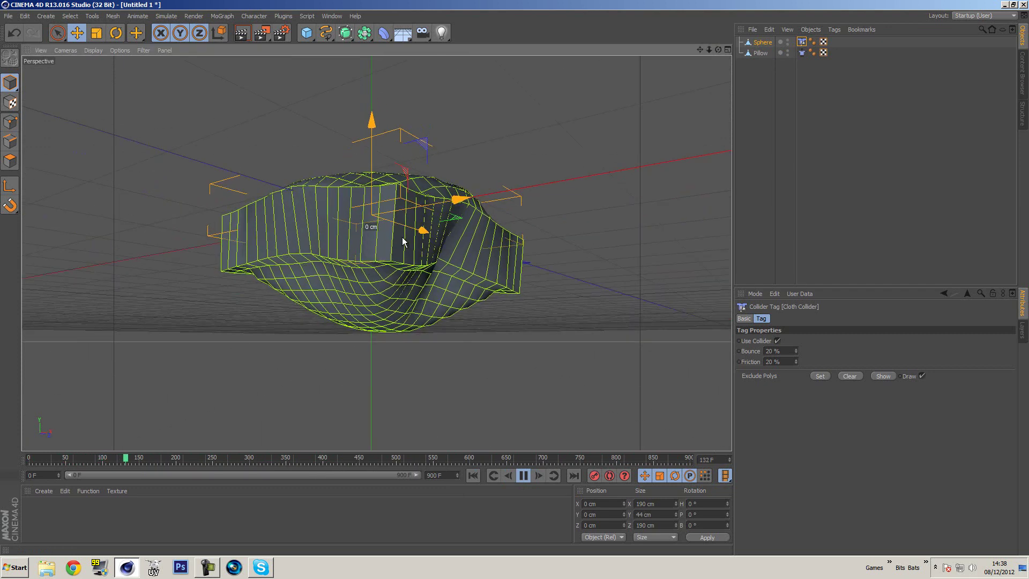
{"action": "left_click", "coordinate": [522, 475]}
{"action": "left_click", "coordinate": [473, 475]}
Select the loop of side polygons all the way around the Pillow with Loop Selection
{"action": "left_click_drag", "start_coordinate": [563, 333], "coordinate": [708, 161], "text": "alt"}
{"action": "left_click", "coordinate": [760, 53]}
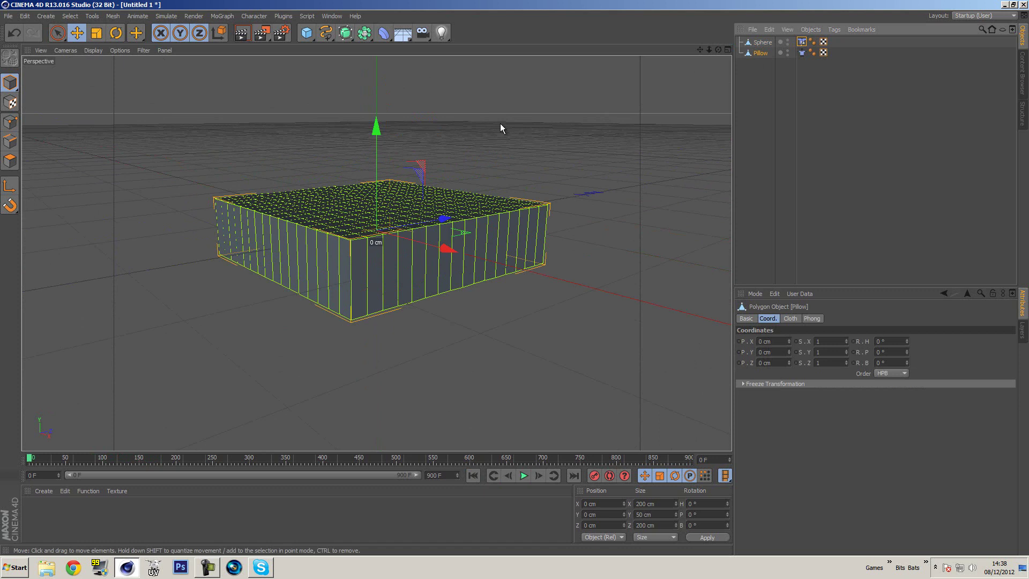
{"action": "left_click", "coordinate": [10, 161]}
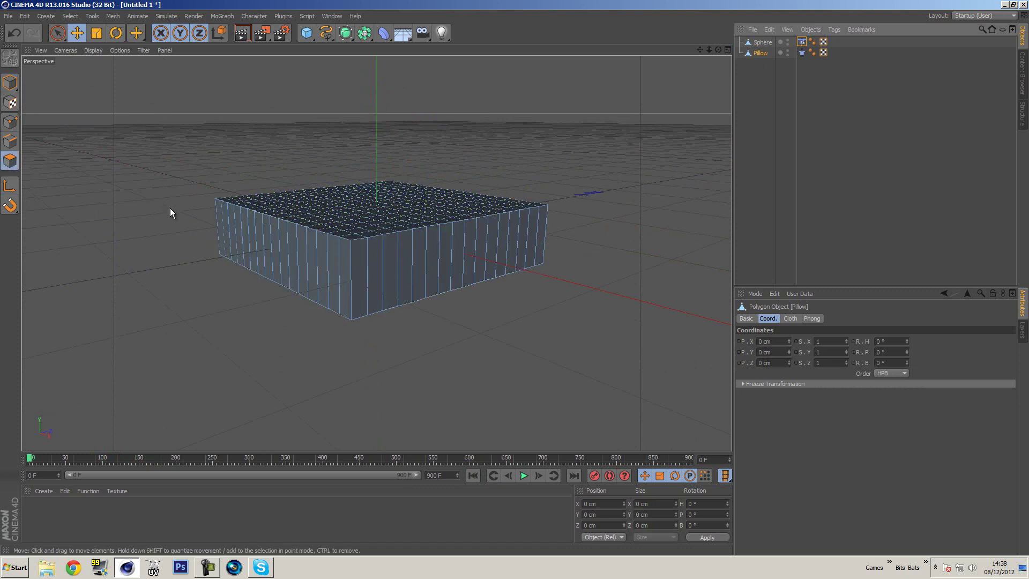
{"action": "right_click", "coordinate": [171, 209]}
{"action": "key", "text": "u"}
{"action": "key", "text": "l"}
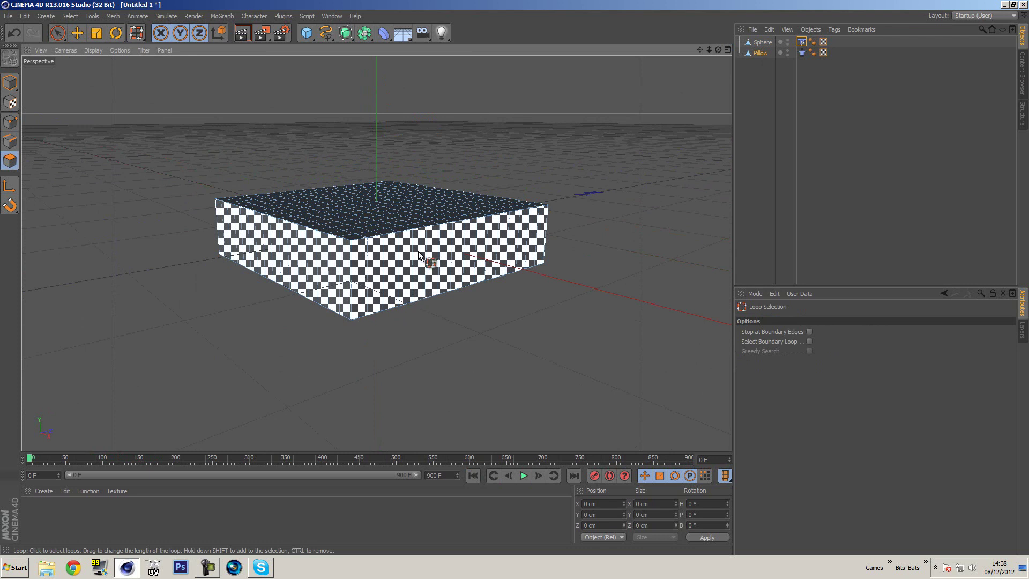
{"action": "left_click", "coordinate": [374, 274]}
{"action": "mouse_move", "coordinate": [638, 301]}
{"action": "left_mouse_down", "text": "alt"}
{"action": "mouse_move", "coordinate": [568, 315]}
{"action": "mouse_move", "coordinate": [390, 288]}
{"action": "mouse_move", "coordinate": [637, 299]}
{"action": "left_mouse_up", "text": "alt"}
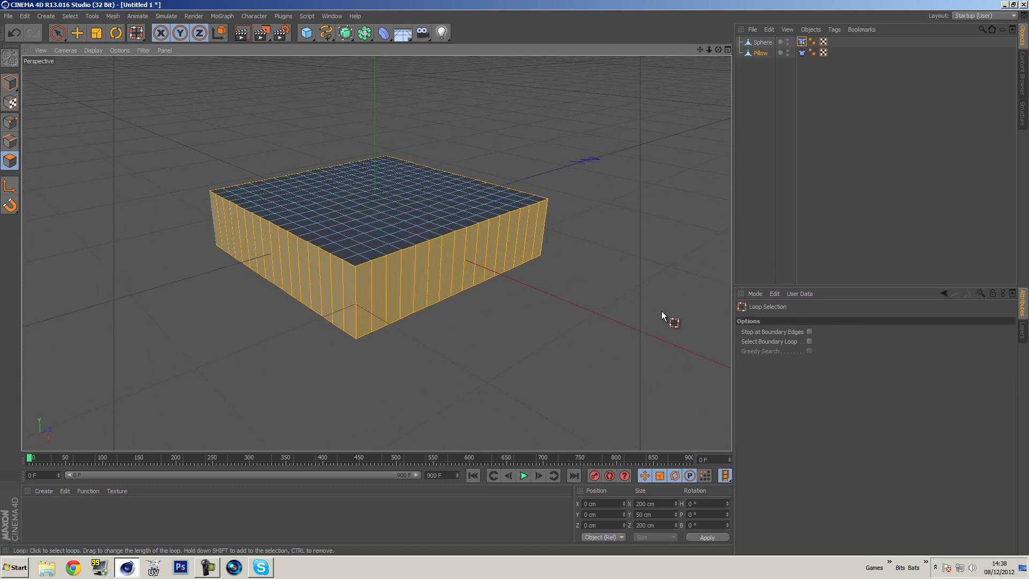
Set the selected side polygons as Seam Polys in the Pillow's Cloth tag and run Dress-O-matic
{"action": "left_click", "coordinate": [803, 54]}
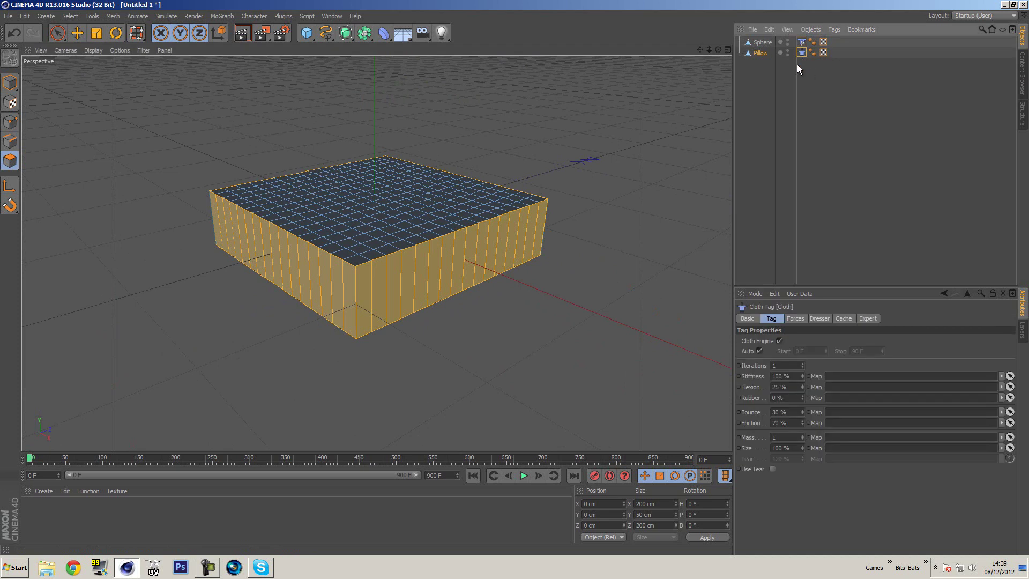
{"action": "left_click", "coordinate": [820, 319]}
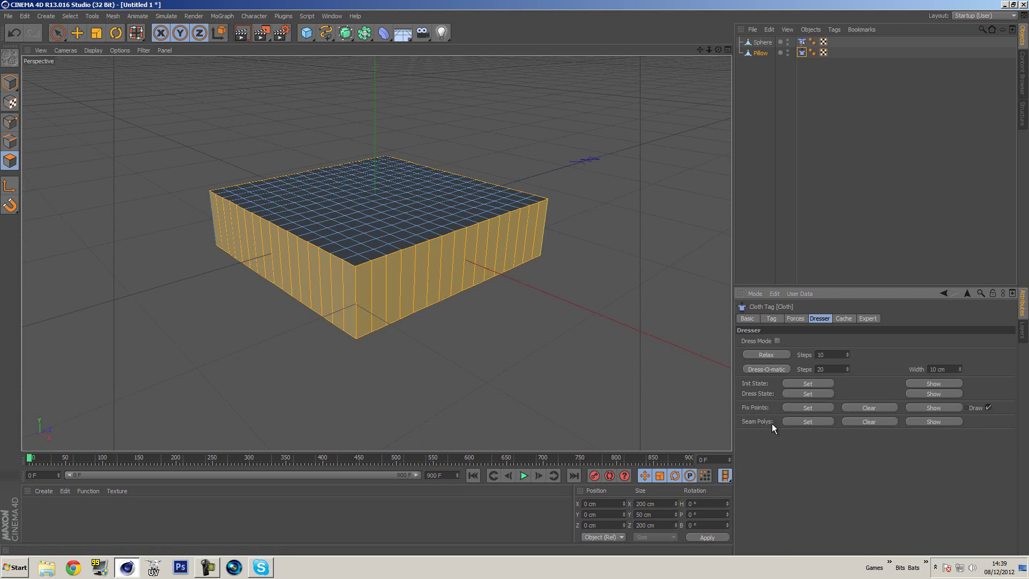
{"action": "left_click", "coordinate": [809, 423]}
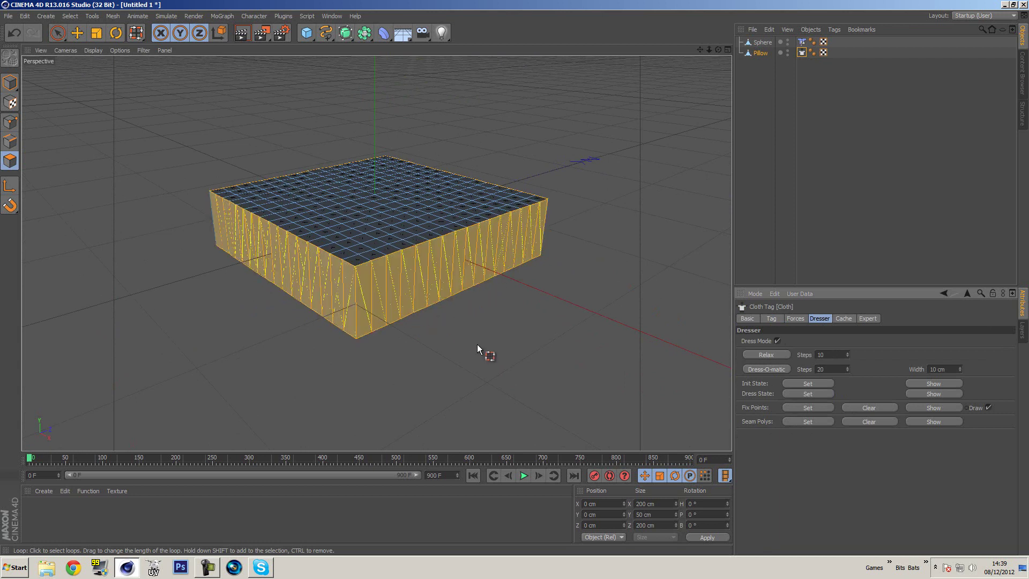
{"action": "left_click_drag", "start_coordinate": [478, 346], "coordinate": [462, 321], "text": "alt"}
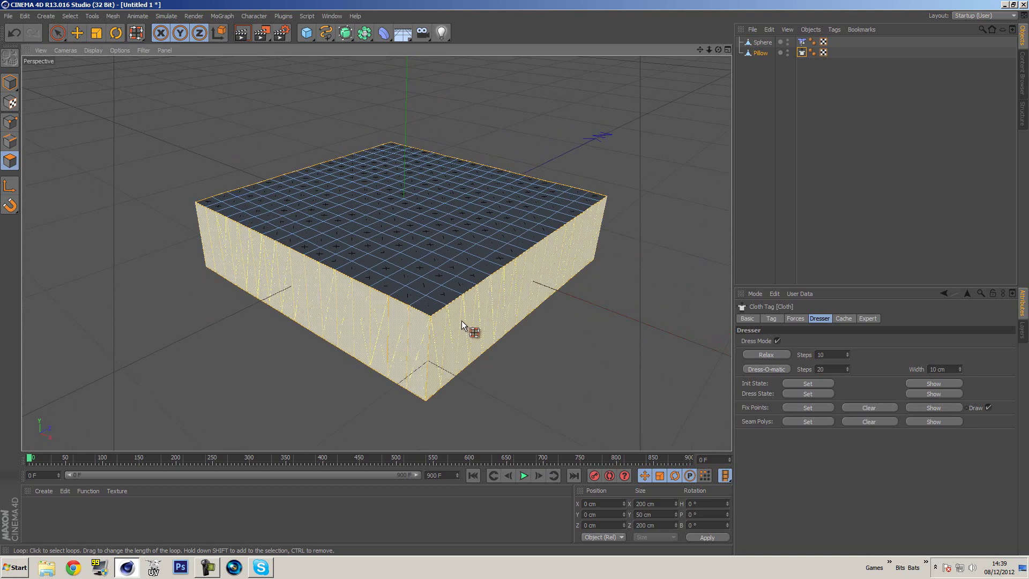
{"action": "left_click", "coordinate": [764, 369]}
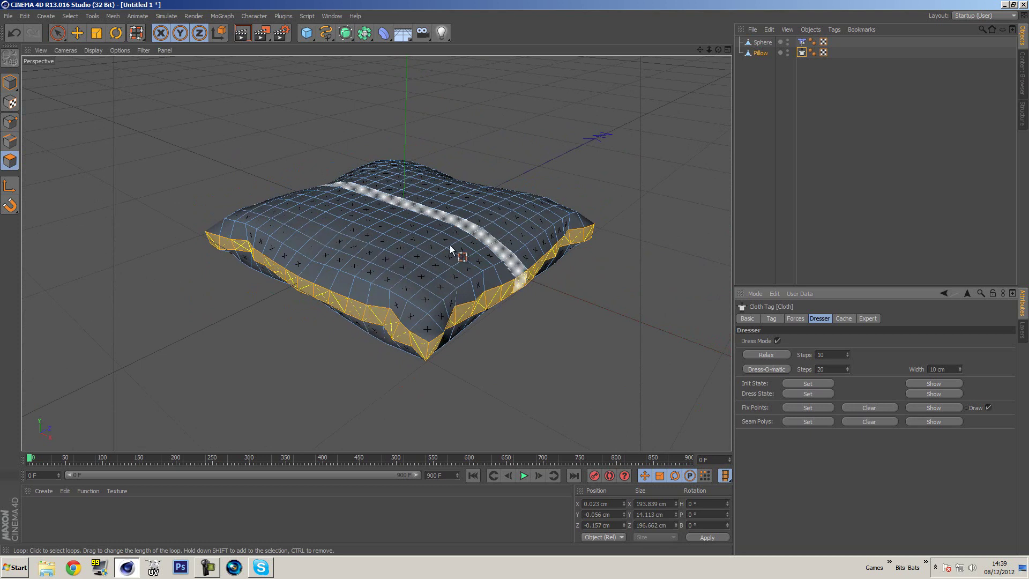
Examine the puffed pillow and the sphere's fit inside it in the perspective, top and side views
{"action": "left_click_drag", "start_coordinate": [608, 349], "coordinate": [574, 351], "text": "alt"}
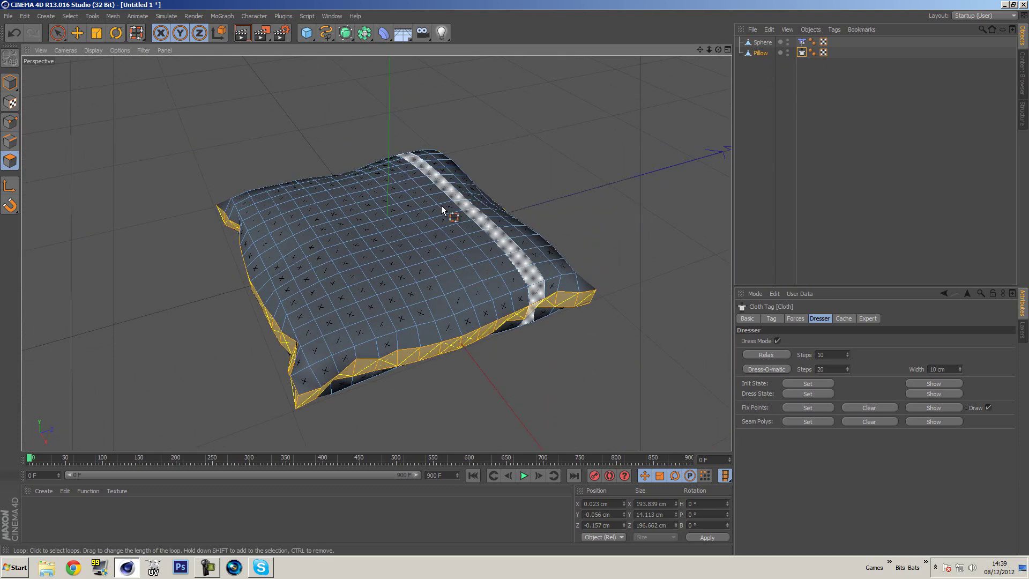
{"action": "middle_click", "coordinate": [396, 234]}
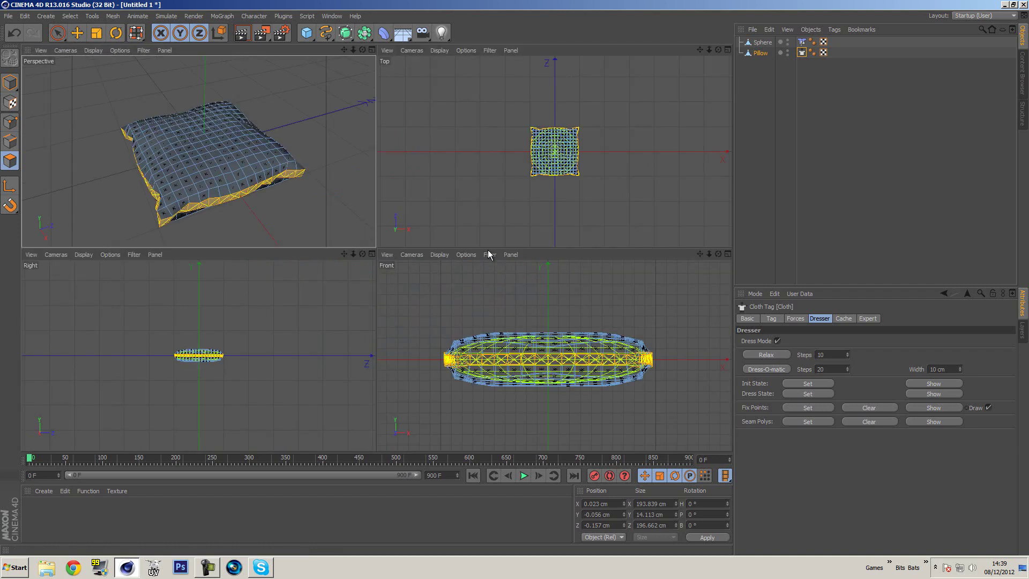
{"action": "middle_click", "coordinate": [565, 202]}
{"action": "scroll", "coordinate": [345, 280], "scroll_direction": "up", "scroll_amount": 3}
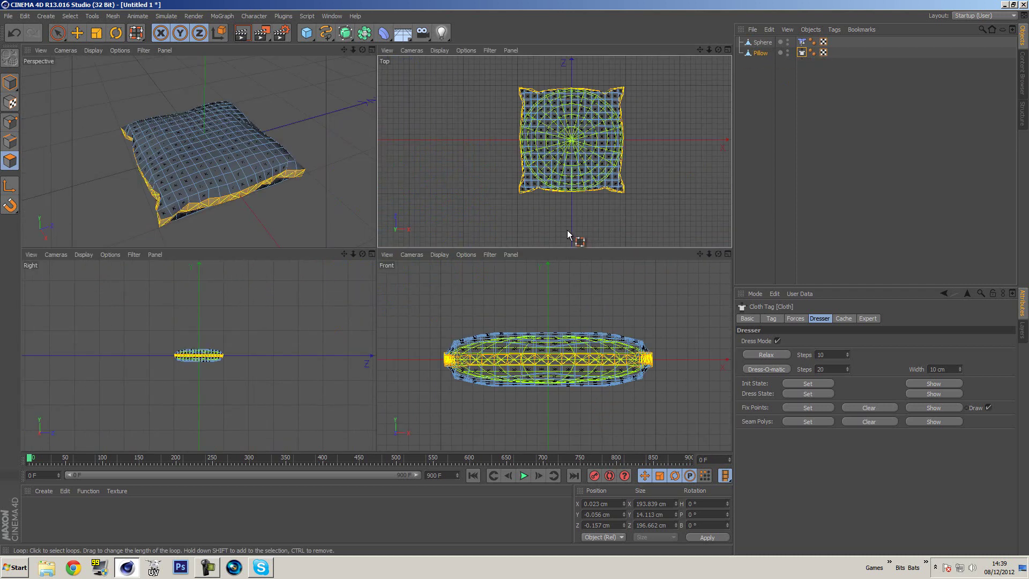
{"action": "middle_click", "coordinate": [294, 379]}
{"action": "scroll", "coordinate": [351, 283], "scroll_direction": "up", "scroll_amount": 8}
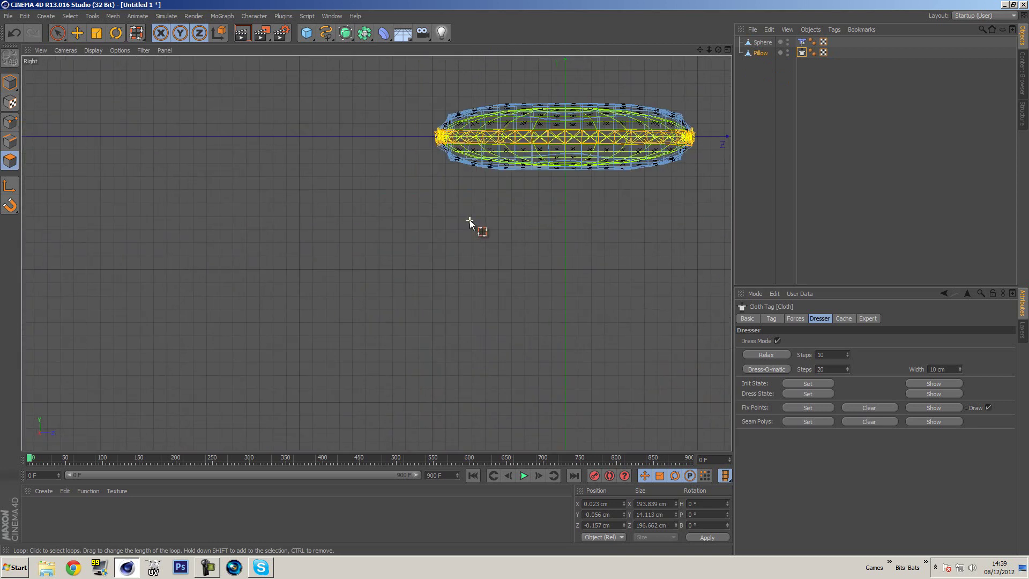
{"action": "scroll", "coordinate": [608, 110], "scroll_direction": "up", "scroll_amount": 3}
{"action": "scroll", "coordinate": [545, 158], "scroll_direction": "up", "scroll_amount": 4}
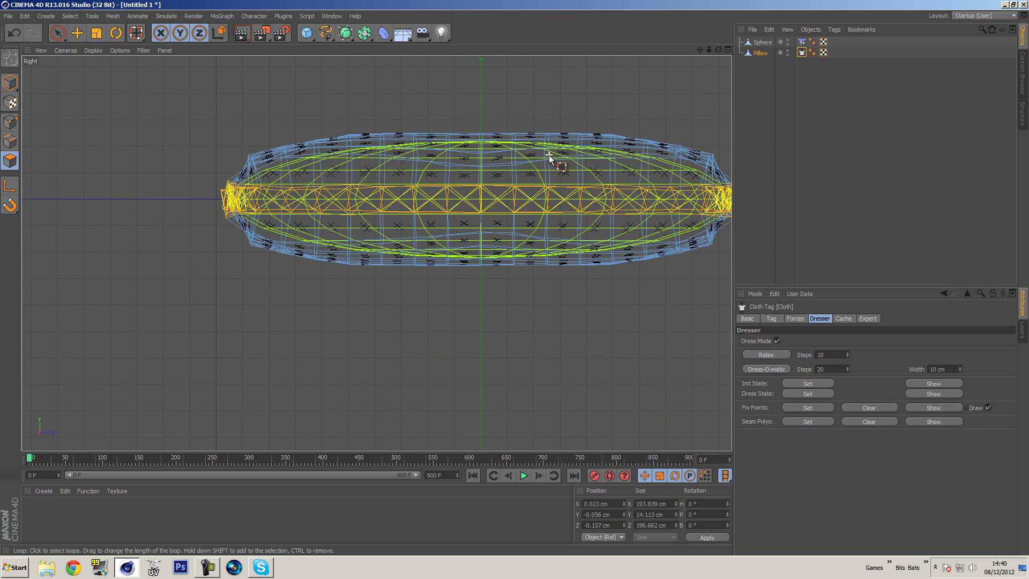
{"action": "scroll", "coordinate": [549, 156], "scroll_direction": "up", "scroll_amount": 2}
{"action": "middle_click_drag", "start_coordinate": [520, 156], "coordinate": [425, 131], "text": "alt"}
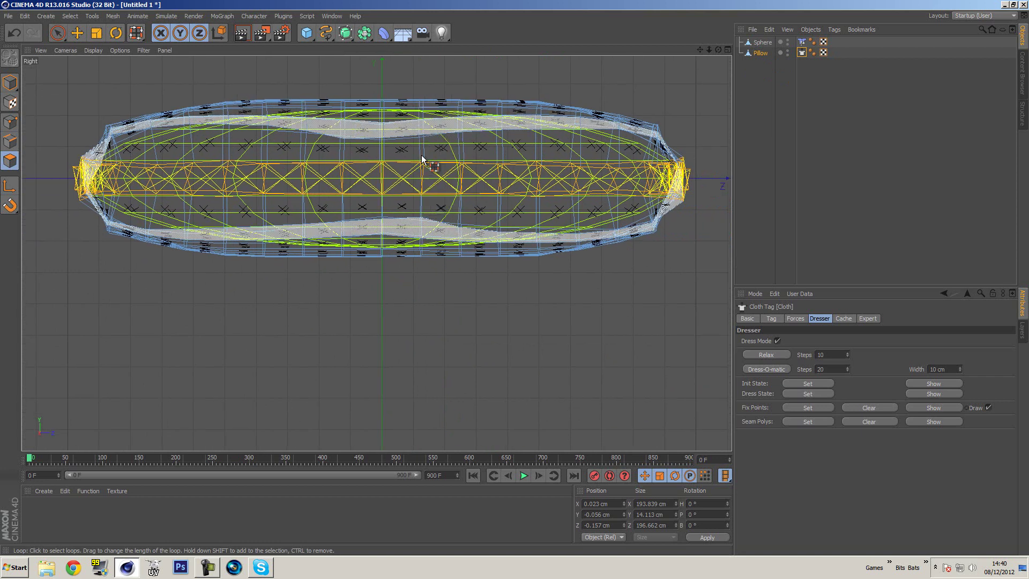
{"action": "middle_click", "coordinate": [316, 159]}
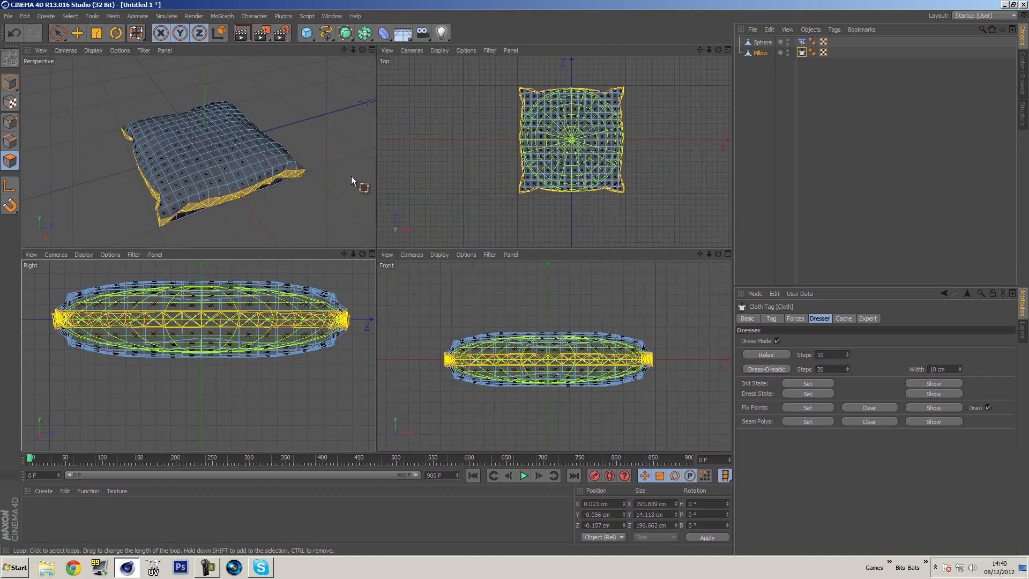
{"action": "middle_click", "coordinate": [316, 160]}
{"action": "left_click_drag", "start_coordinate": [464, 214], "coordinate": [619, 217], "text": "alt"}
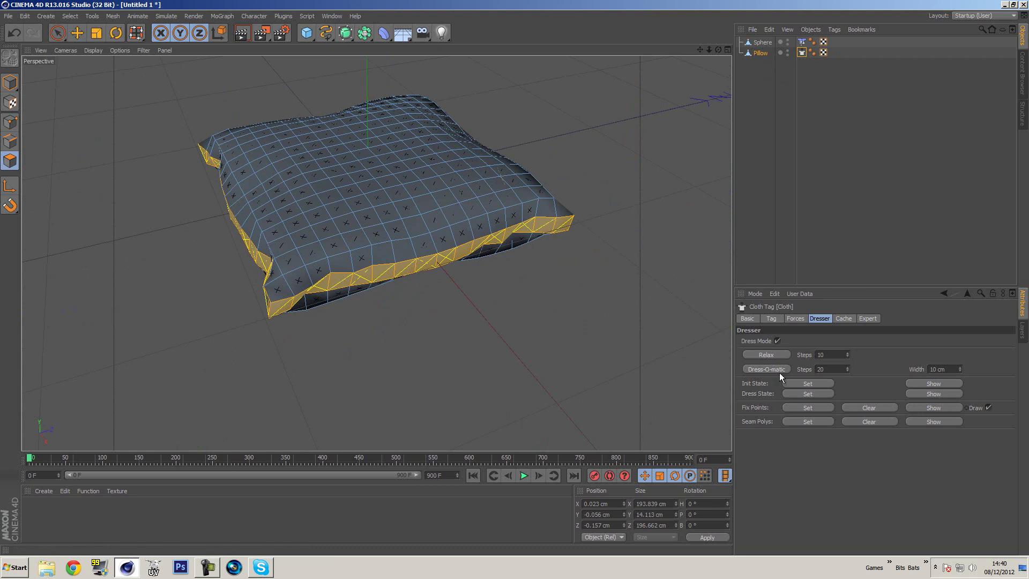
Set the Cloth tag's Init State and Dress State, and play the animation to check the pillow's shape
{"action": "left_click", "coordinate": [799, 383]}
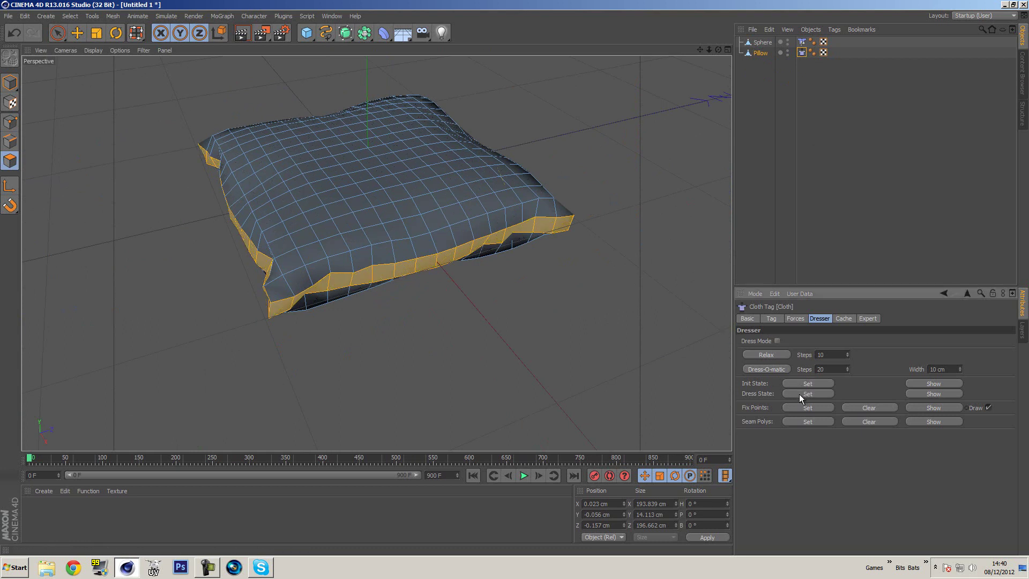
{"action": "left_click", "coordinate": [799, 394]}
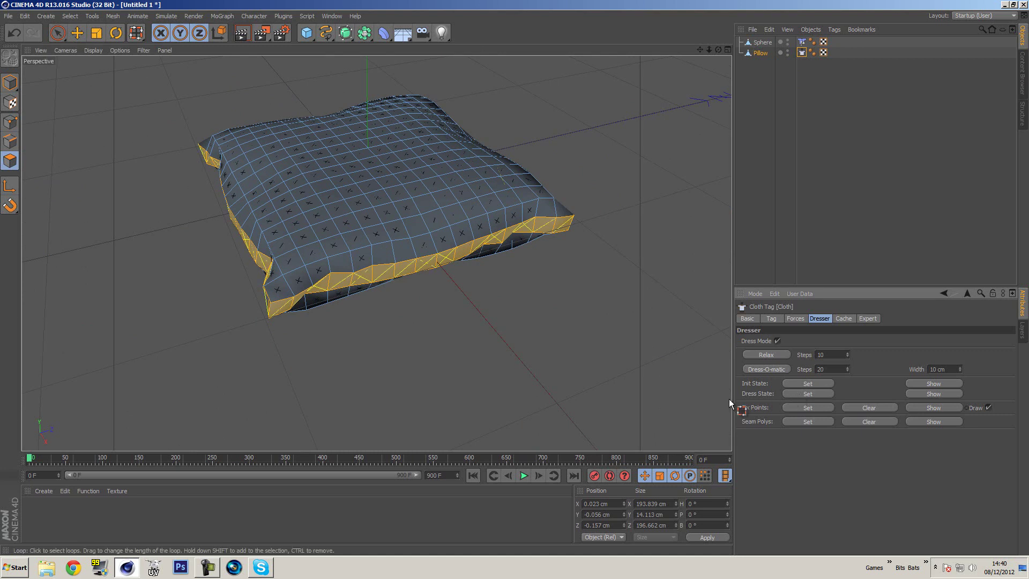
{"action": "left_click", "coordinate": [523, 476]}
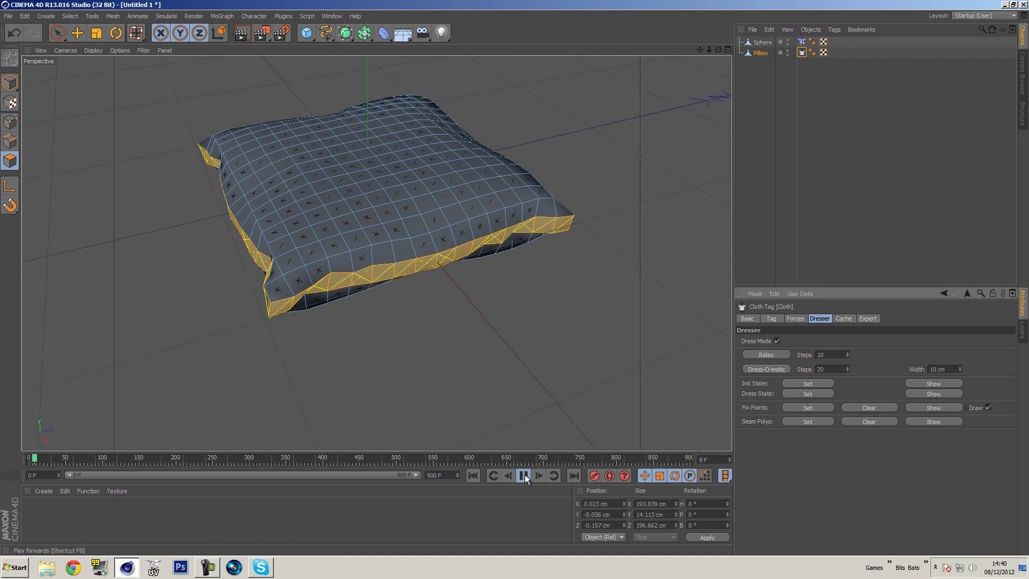
{"action": "left_click", "coordinate": [525, 476]}
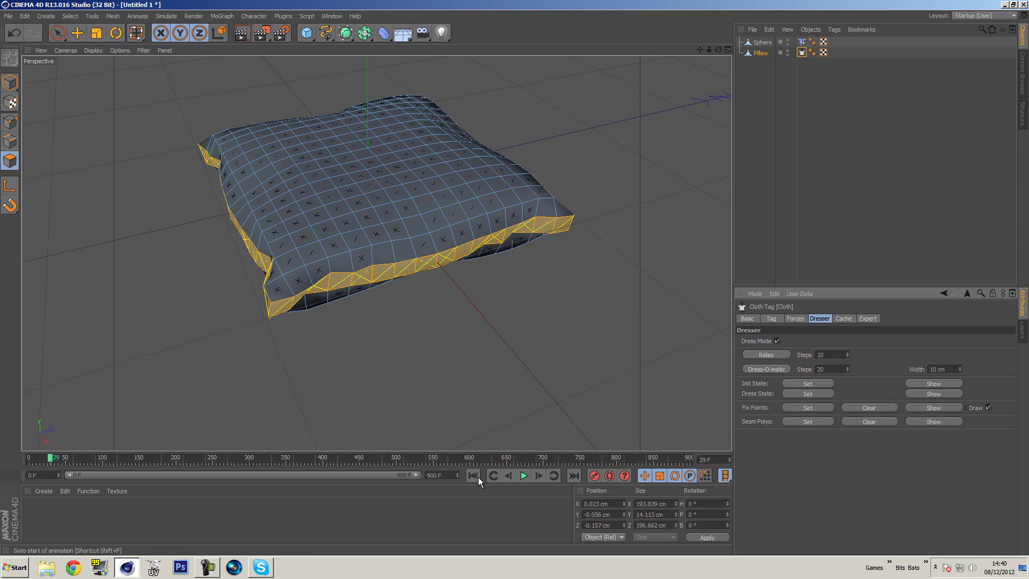
{"action": "left_click", "coordinate": [473, 476]}
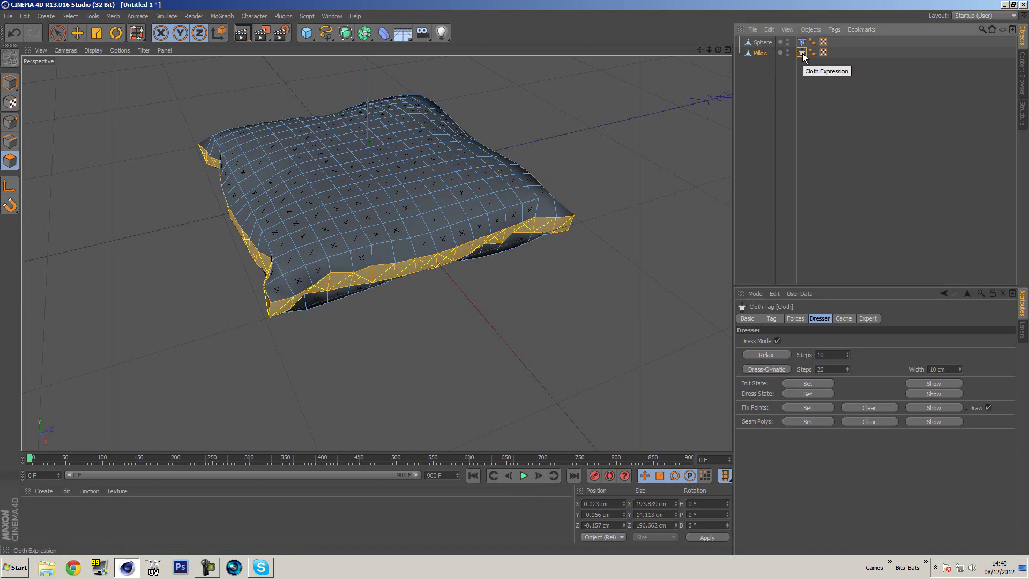
Delete the Cloth tag from the Pillow and render the perspective view in object mode
{"action": "key", "text": "Delete"}
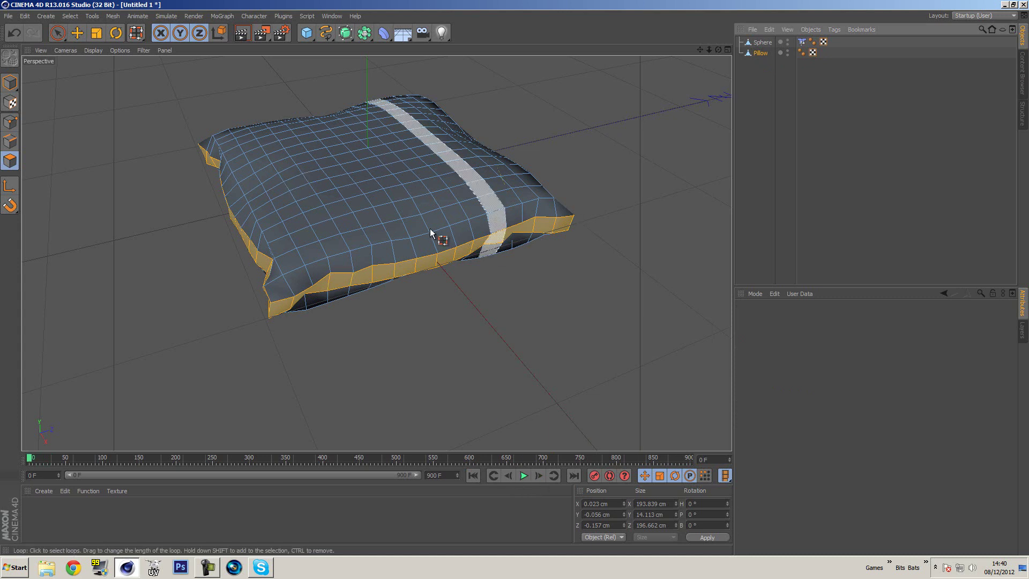
{"action": "left_click", "coordinate": [10, 82]}
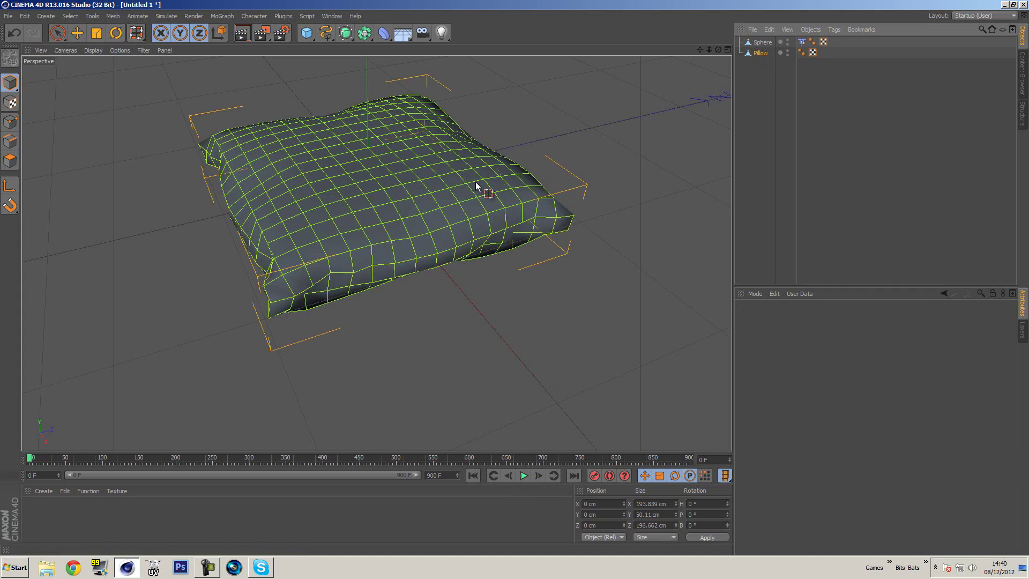
{"action": "left_click", "coordinate": [241, 33]}
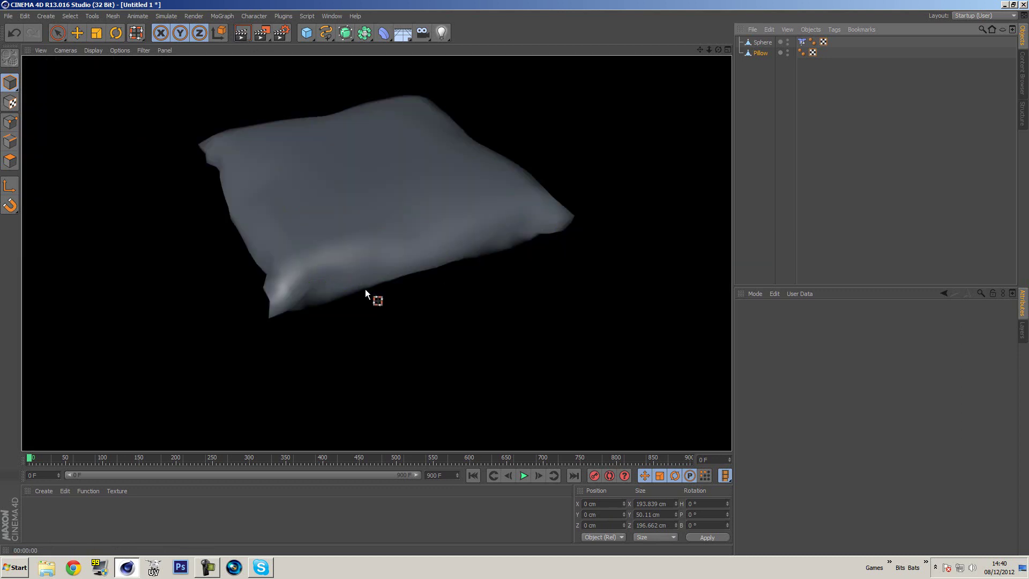
Smooth the Pillow by placing it inside a new HyperNURBS object and render it from two perspective angles
{"action": "mouse_move", "coordinate": [399, 258]}
{"action": "left_mouse_down", "text": "alt"}
{"action": "mouse_move", "coordinate": [432, 301]}
{"action": "mouse_move", "coordinate": [471, 267]}
{"action": "mouse_move", "coordinate": [445, 249]}
{"action": "mouse_move", "coordinate": [543, 199]}
{"action": "mouse_move", "coordinate": [542, 232]}
{"action": "mouse_move", "coordinate": [629, 236]}
{"action": "mouse_move", "coordinate": [528, 264]}
{"action": "mouse_move", "coordinate": [497, 207]}
{"action": "mouse_move", "coordinate": [458, 227]}
{"action": "mouse_move", "coordinate": [476, 204]}
{"action": "left_mouse_up", "text": "alt"}
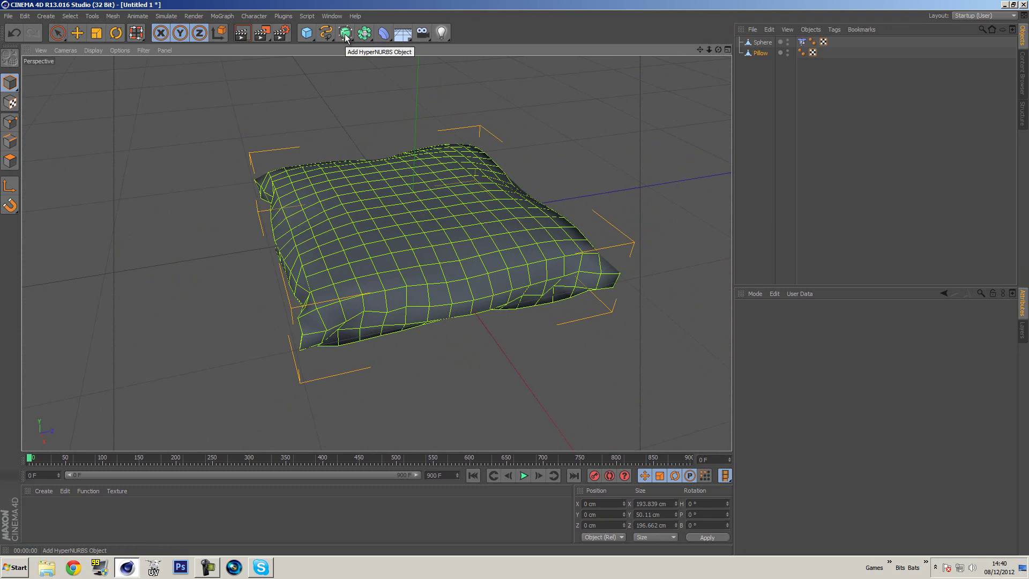
{"action": "left_click_drag", "start_coordinate": [346, 35], "coordinate": [379, 44]}
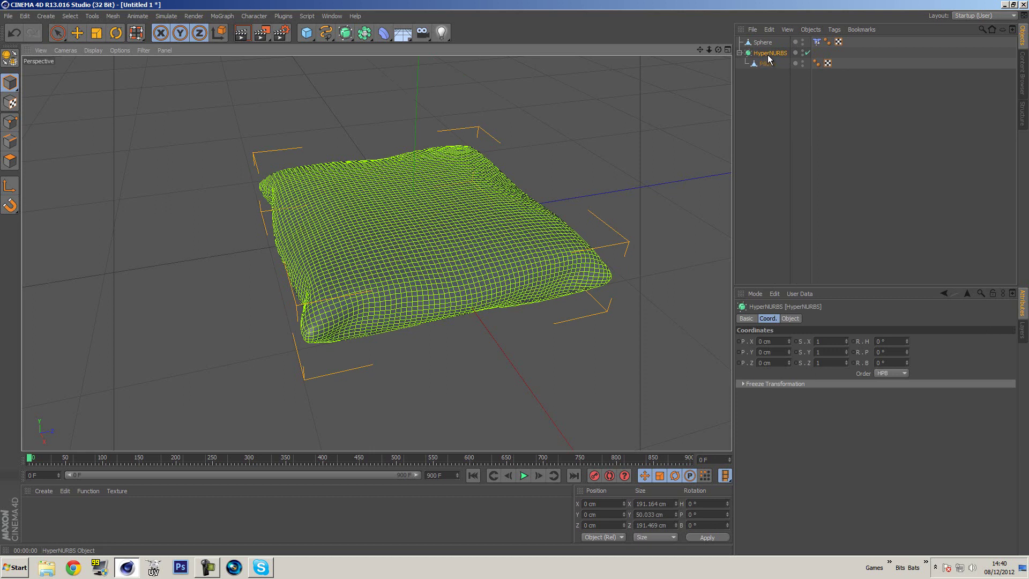
{"action": "left_click_drag", "start_coordinate": [397, 152], "coordinate": [414, 136], "text": "alt"}
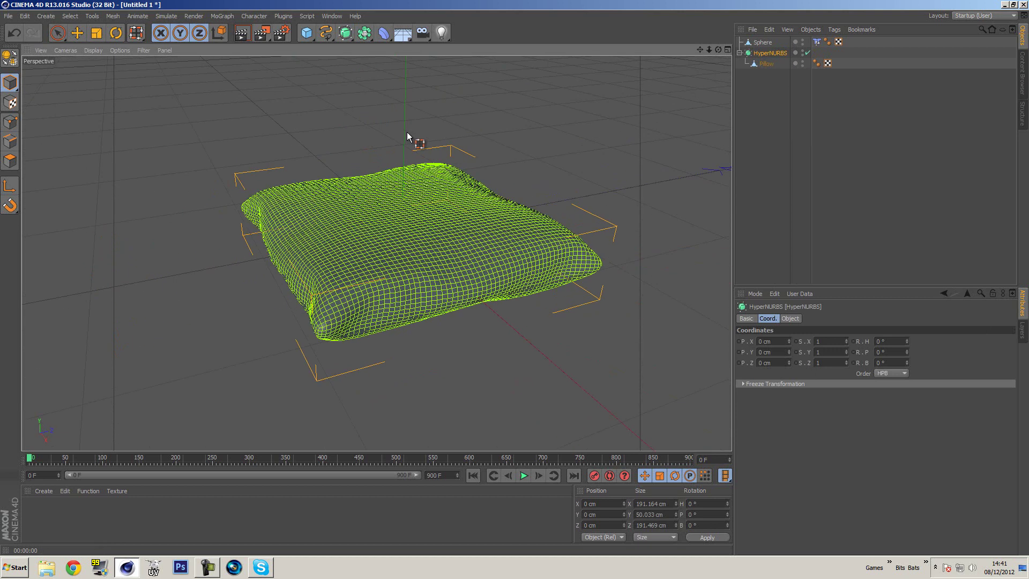
{"action": "left_click", "coordinate": [242, 34]}
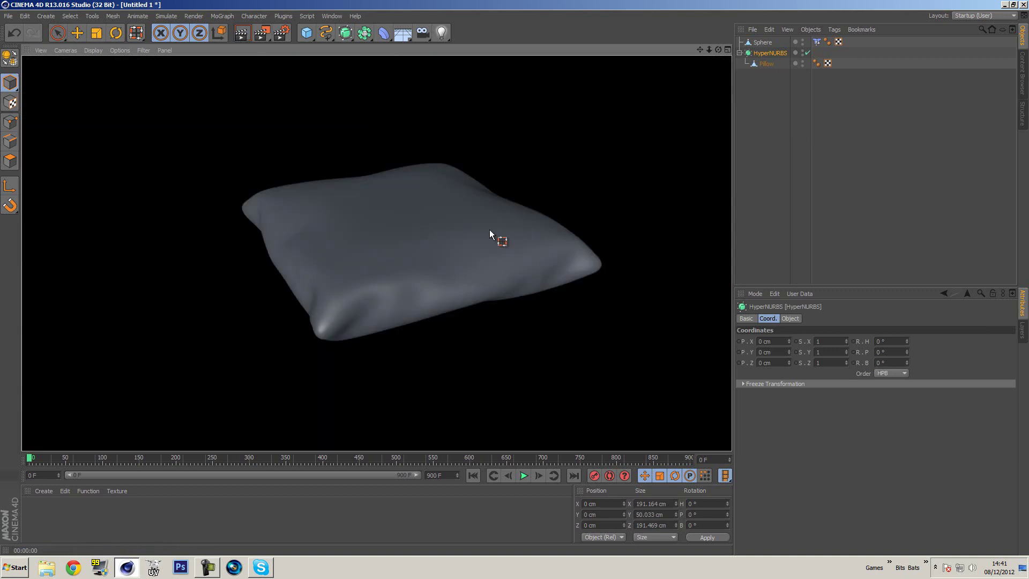
{"action": "mouse_move", "coordinate": [477, 194]}
{"action": "left_mouse_down", "text": "alt"}
{"action": "mouse_move", "coordinate": [471, 230]}
{"action": "mouse_move", "coordinate": [429, 223]}
{"action": "mouse_move", "coordinate": [429, 189]}
{"action": "left_mouse_up", "text": "alt"}
{"action": "left_click", "coordinate": [241, 34]}
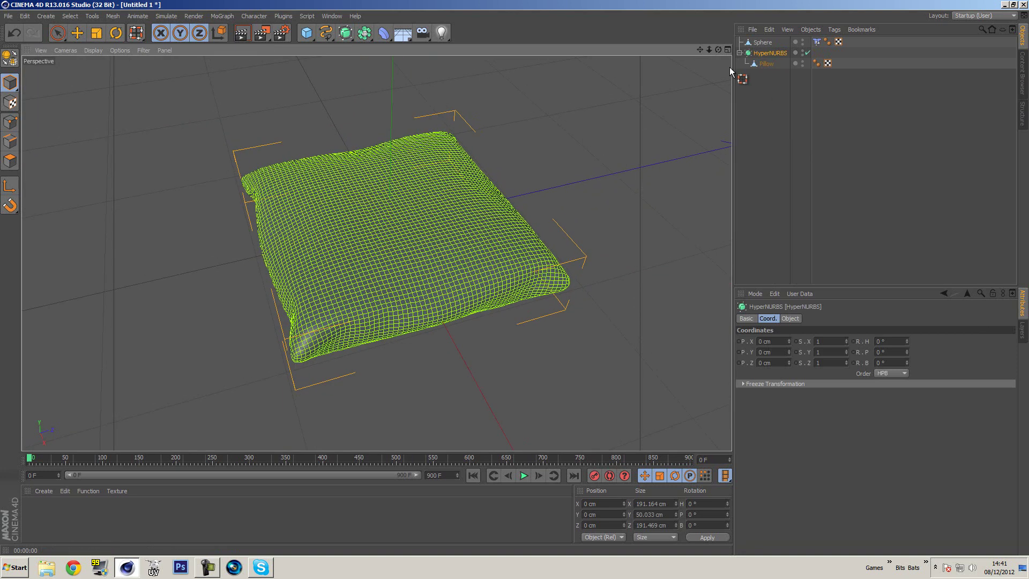
Delete the sphere inside the pillow and play the animation briefly to check the pillow without it
{"action": "left_click", "coordinate": [759, 42]}
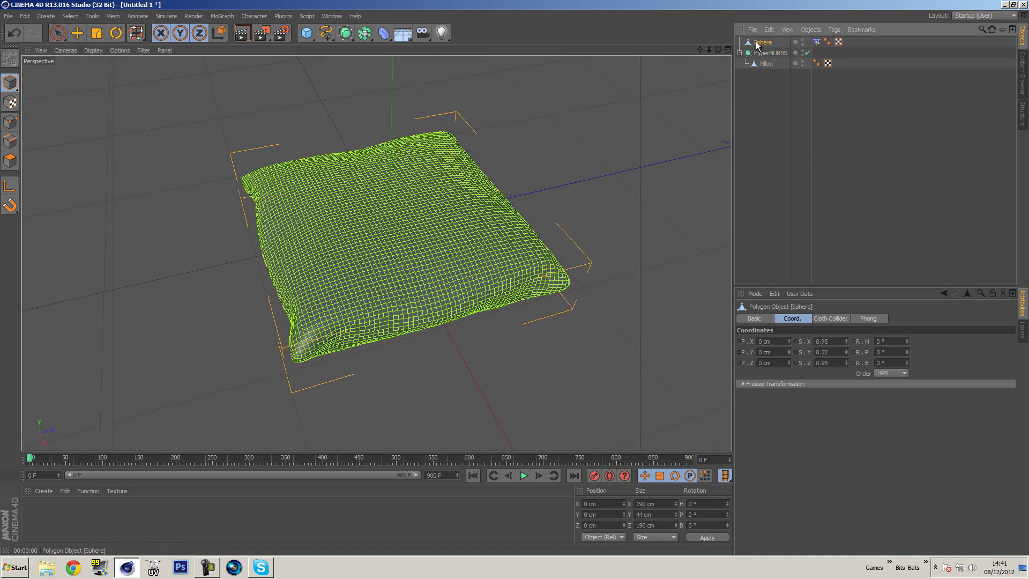
{"action": "key", "text": "Delete"}
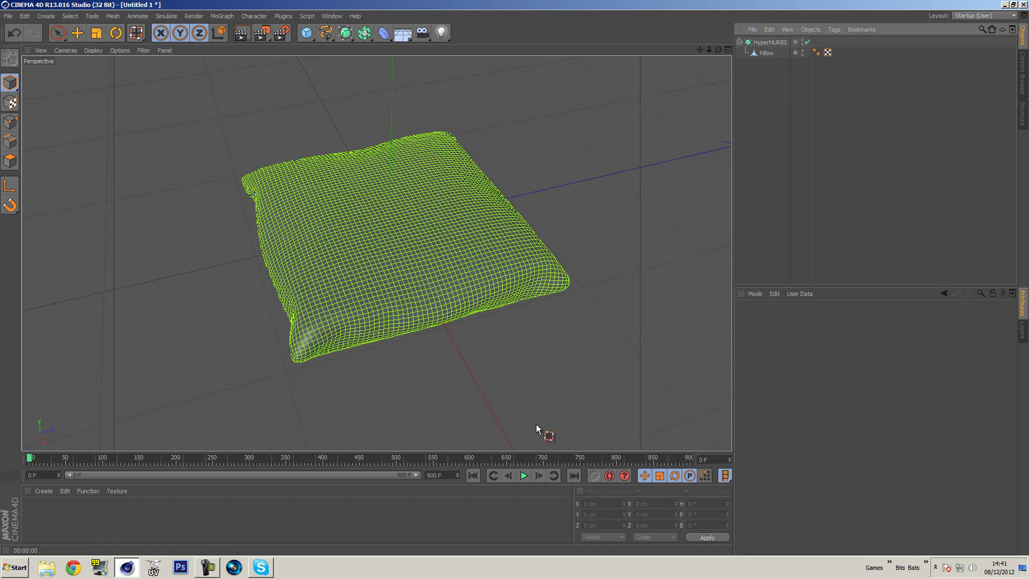
{"action": "left_click", "coordinate": [524, 475]}
{"action": "left_click", "coordinate": [473, 476]}
{"action": "left_click", "coordinate": [57, 33]}
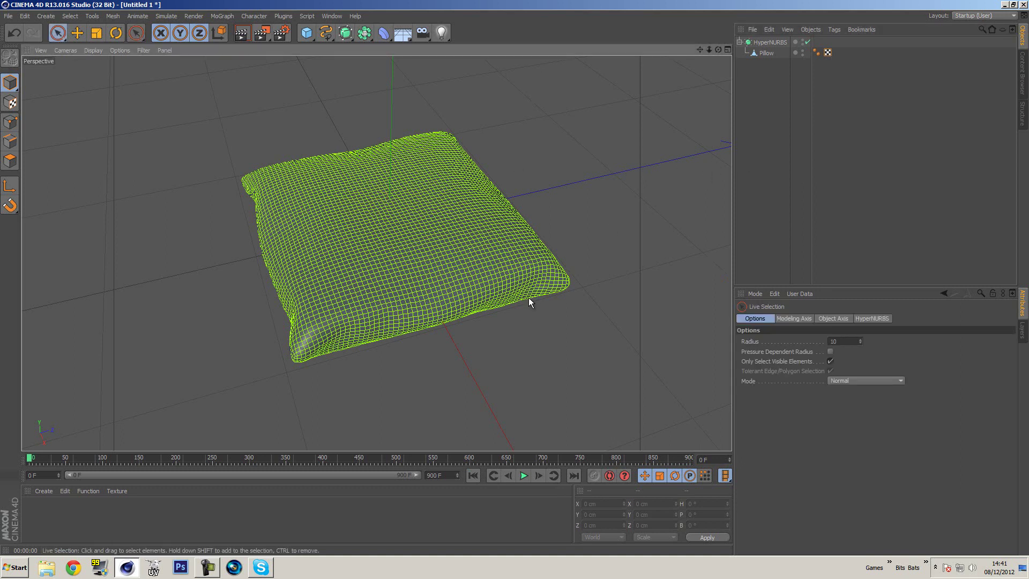
Disable the HyperNURBS and add a Plane beneath the pillow, lowered to about Y -29.5 cm
{"action": "left_click_drag", "start_coordinate": [532, 303], "coordinate": [536, 252], "text": "alt"}
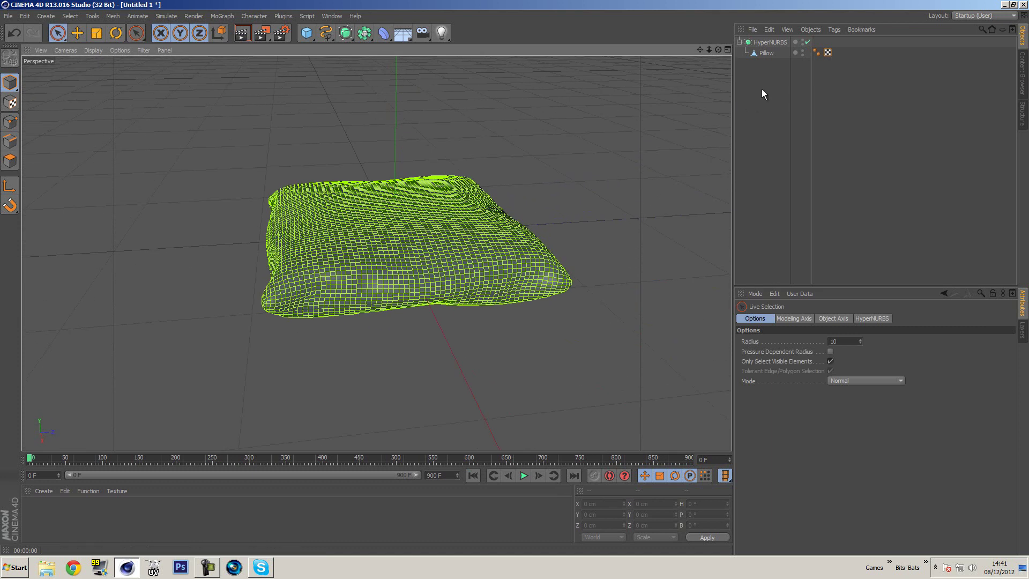
{"action": "left_click", "coordinate": [807, 42]}
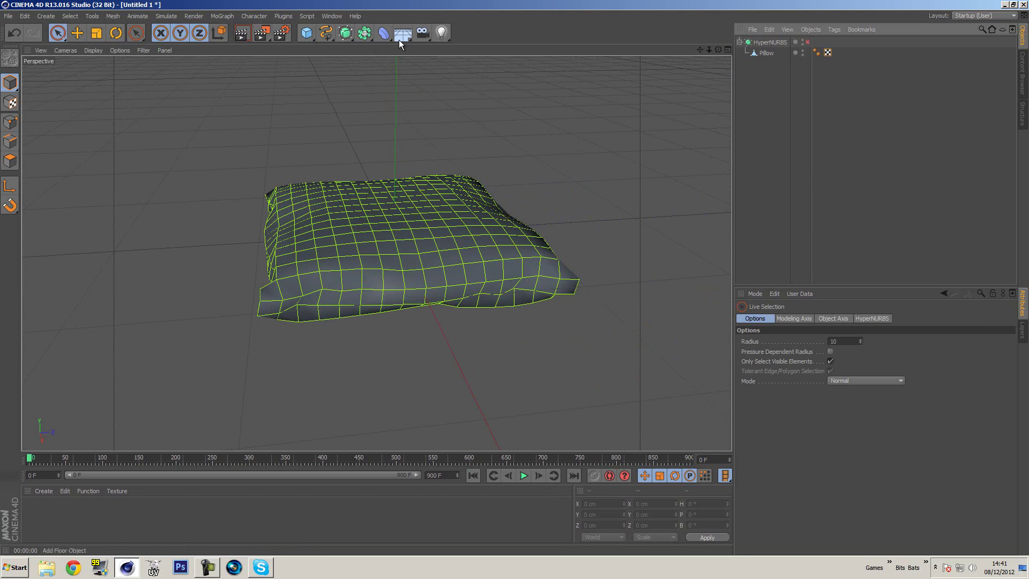
{"action": "left_click_drag", "start_coordinate": [307, 35], "coordinate": [410, 64]}
{"action": "left_click_drag", "start_coordinate": [395, 135], "coordinate": [397, 183]}
{"action": "left_click_drag", "start_coordinate": [310, 310], "coordinate": [666, 154], "text": "alt"}
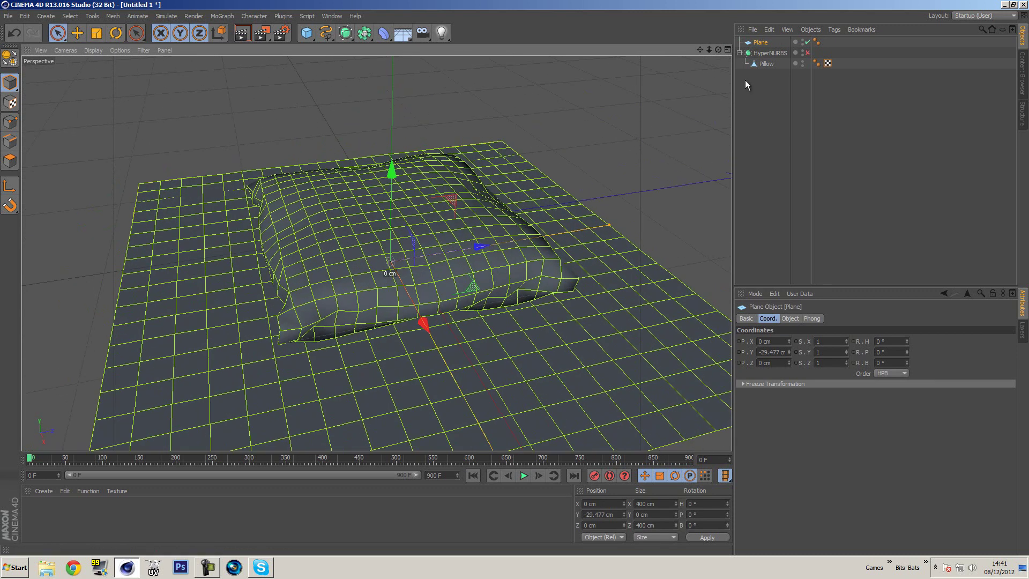
Add a Collider Body tag to the Plane and a Soft Body tag to the Pillow
{"action": "right_click", "coordinate": [756, 42]}
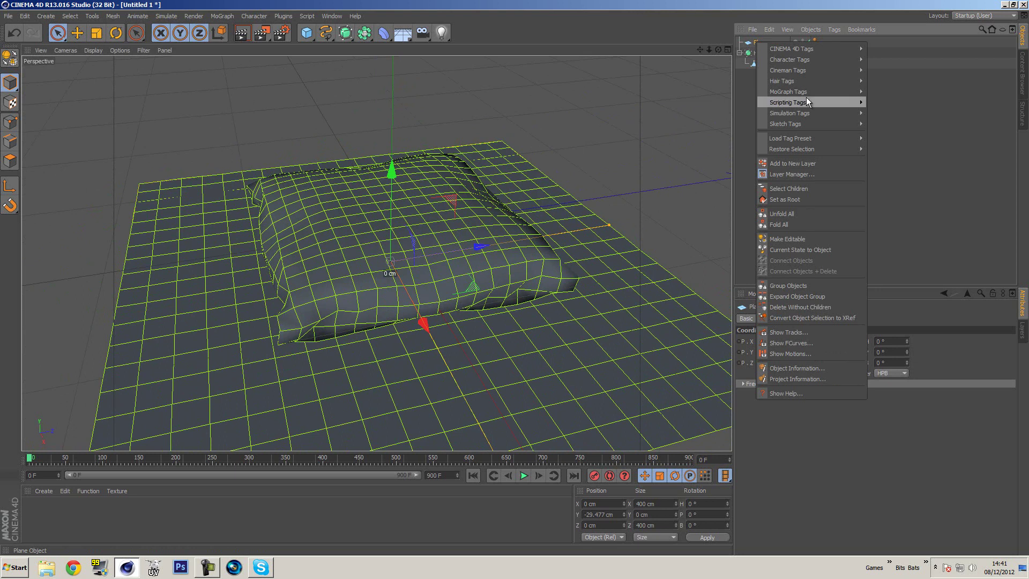
{"action": "mouse_move", "coordinate": [803, 112]}
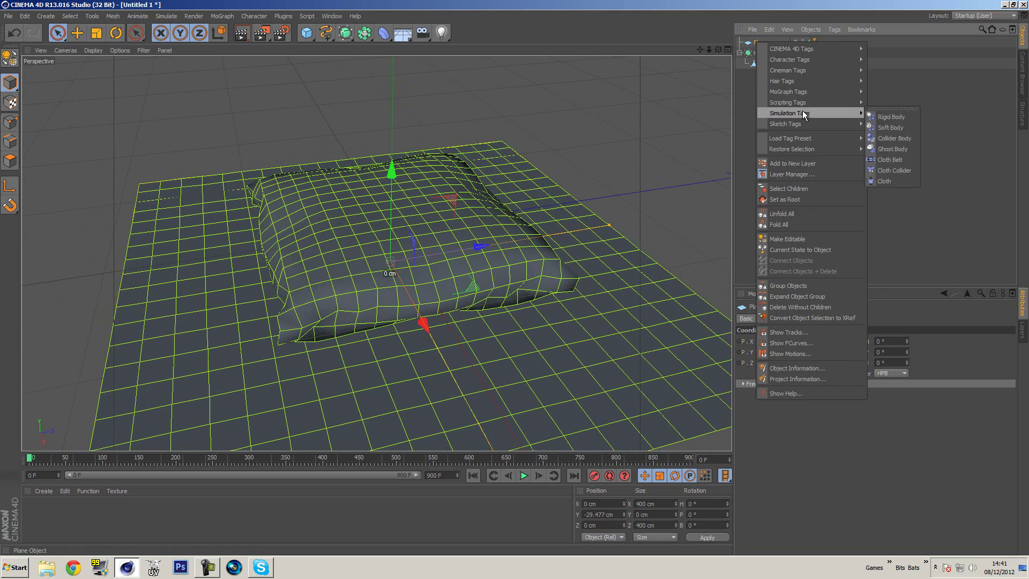
{"action": "left_click", "coordinate": [906, 139]}
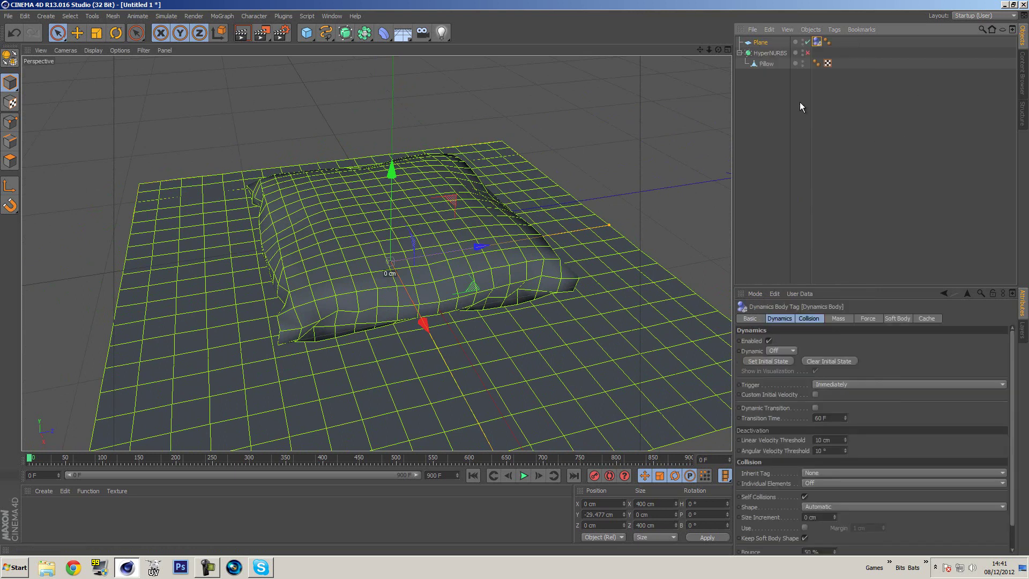
{"action": "left_click", "coordinate": [767, 64]}
{"action": "right_click", "coordinate": [767, 64]}
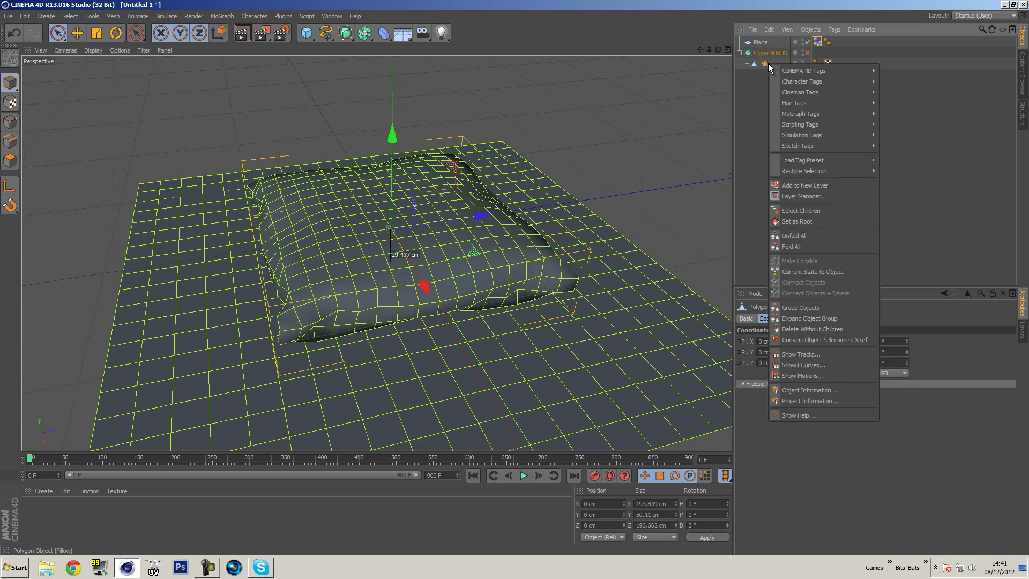
{"action": "mouse_move", "coordinate": [812, 135]}
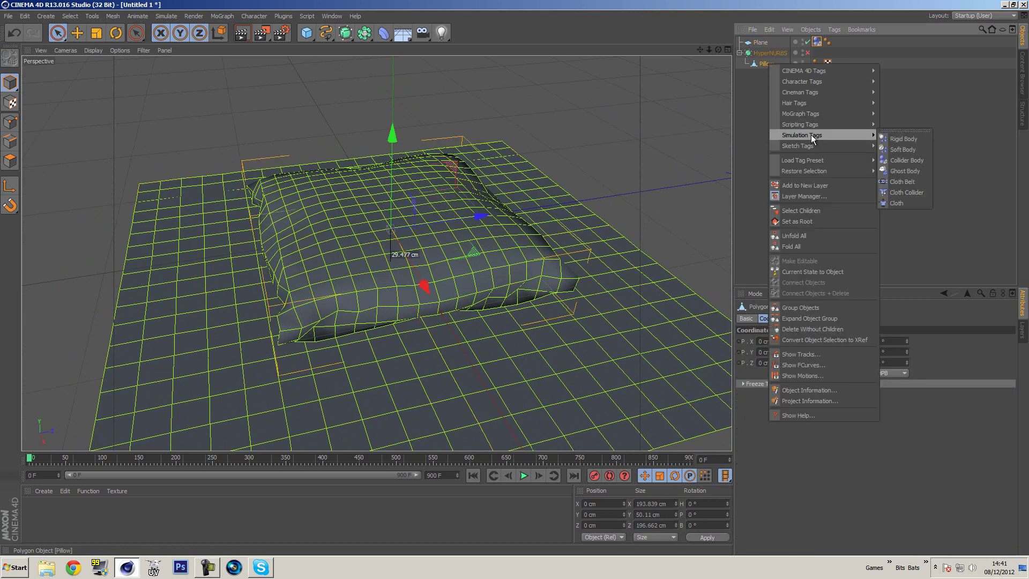
{"action": "left_click", "coordinate": [899, 150]}
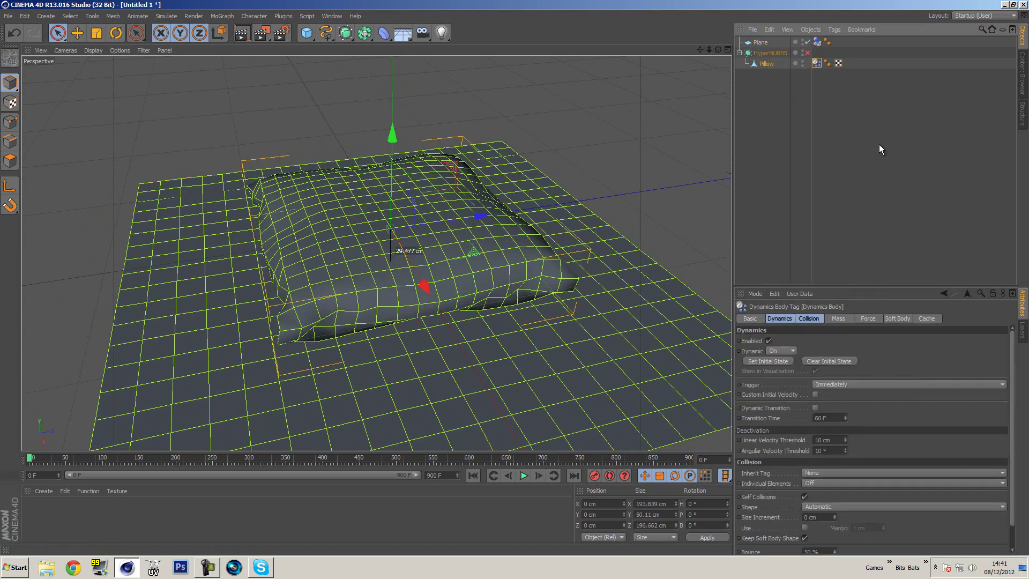
Run the simulation and raise the shape conservation Stiffness in the Pillow's soft body tag to 10
{"action": "left_click", "coordinate": [524, 476]}
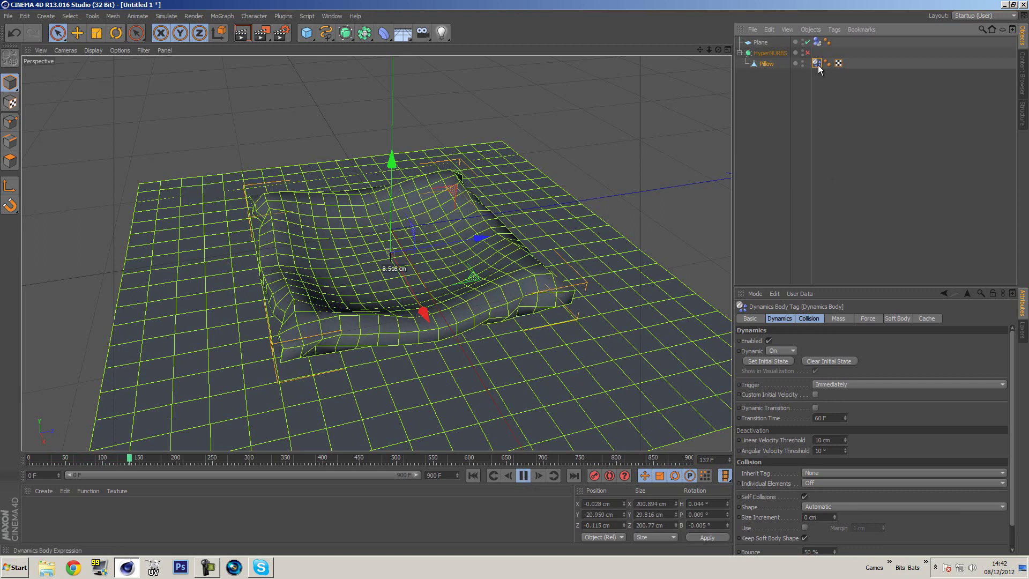
{"action": "left_click", "coordinate": [891, 319]}
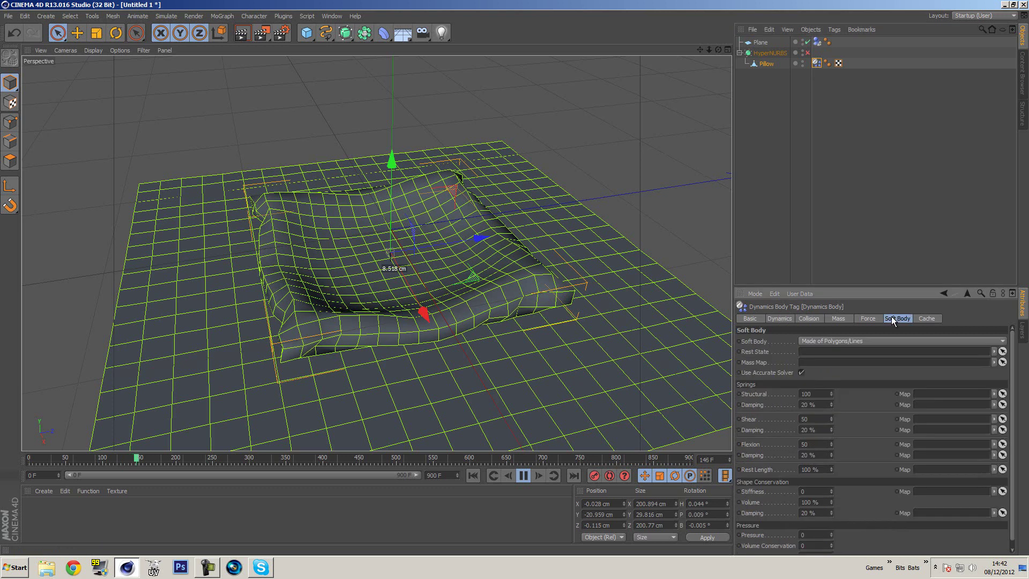
{"action": "scroll", "coordinate": [872, 407], "scroll_direction": "down", "scroll_amount": 1}
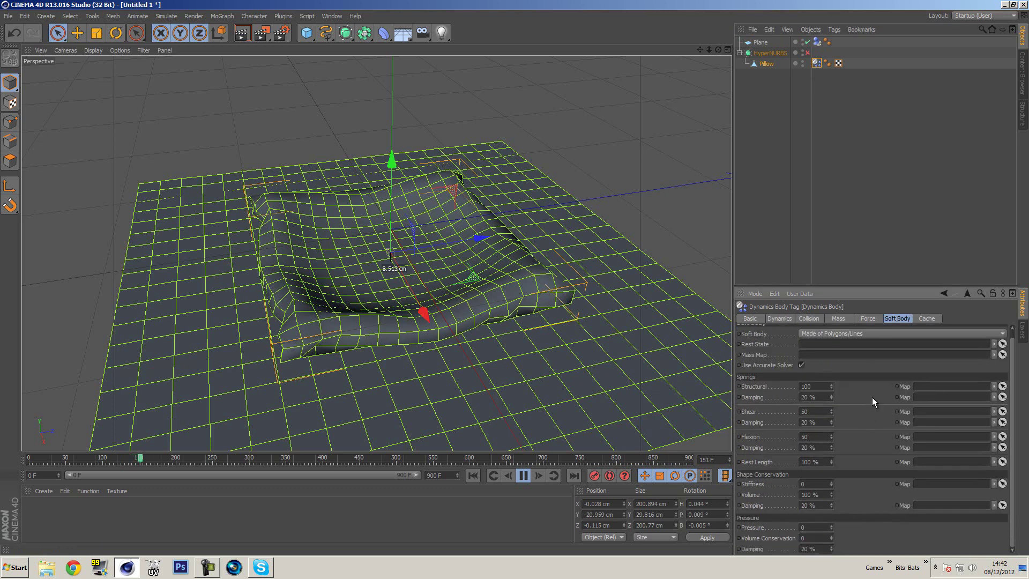
{"action": "left_click", "coordinate": [832, 483]}
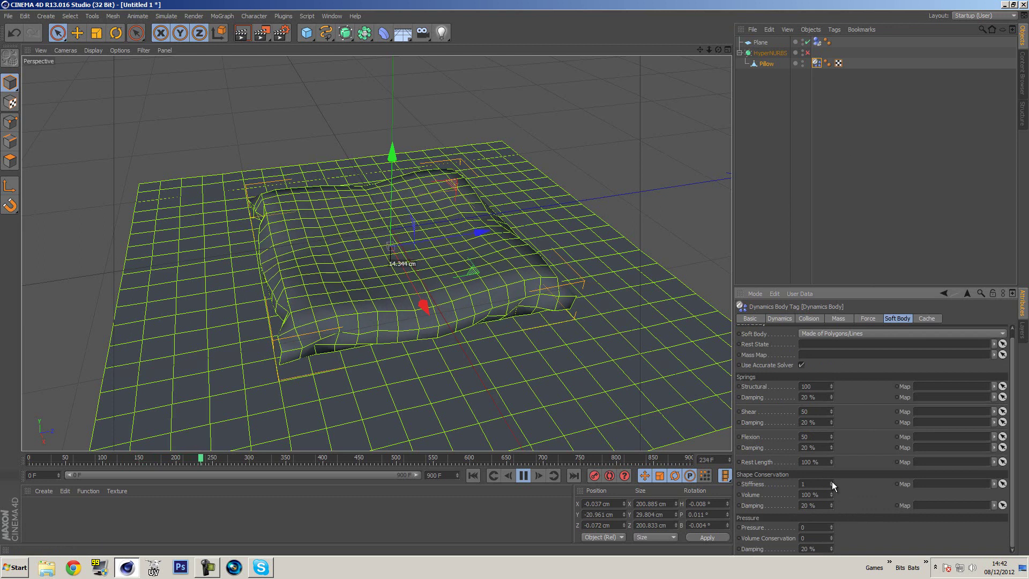
{"action": "left_click", "coordinate": [832, 483]}
{"action": "left_click", "coordinate": [832, 483]}
{"action": "left_click", "coordinate": [831, 483]}
{"action": "left_click", "coordinate": [832, 483]}
{"action": "left_click", "coordinate": [832, 483]}
{"action": "left_click", "coordinate": [832, 482]}
{"action": "left_click", "coordinate": [831, 483]}
{"action": "left_click", "coordinate": [832, 483]}
{"action": "left_click", "coordinate": [832, 483]}
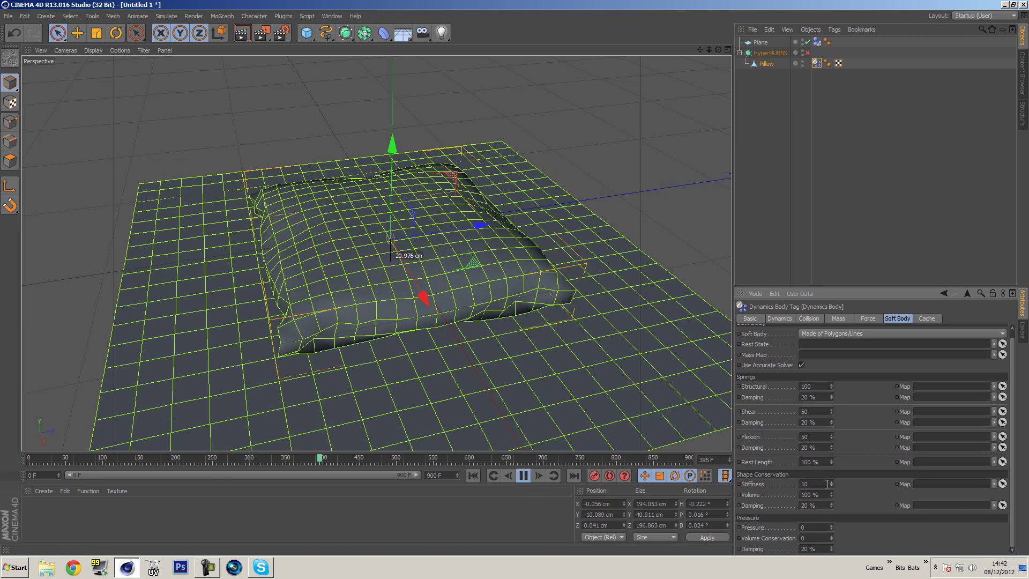
Replay the simulation from the start to frame 36 and render the pillow with the HyperNURBS enabled
{"action": "left_click", "coordinate": [524, 476]}
{"action": "left_click", "coordinate": [473, 475]}
{"action": "left_click", "coordinate": [523, 476]}
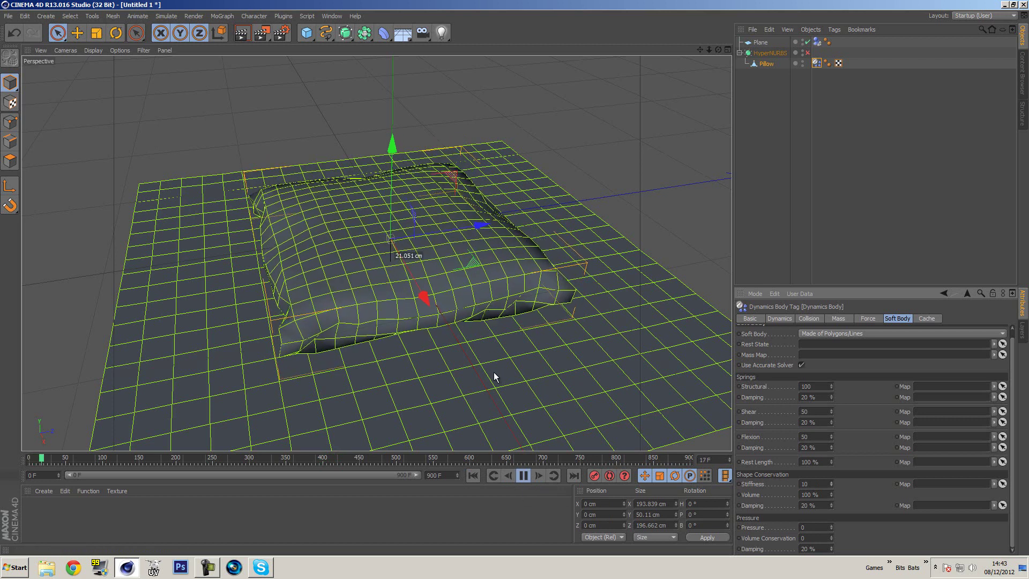
{"action": "left_click", "coordinate": [524, 475]}
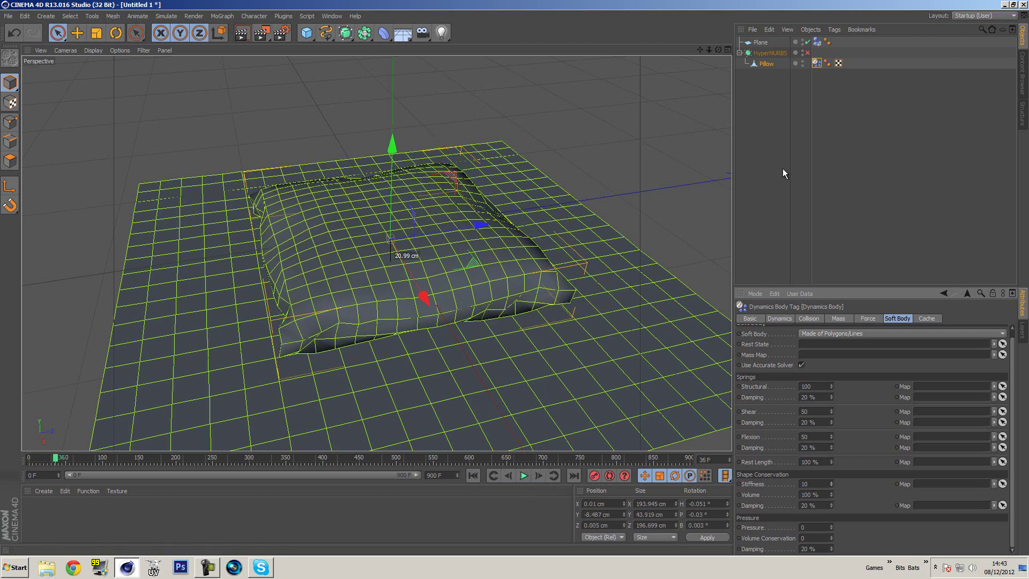
{"action": "left_click", "coordinate": [807, 53]}
{"action": "left_click", "coordinate": [241, 34]}
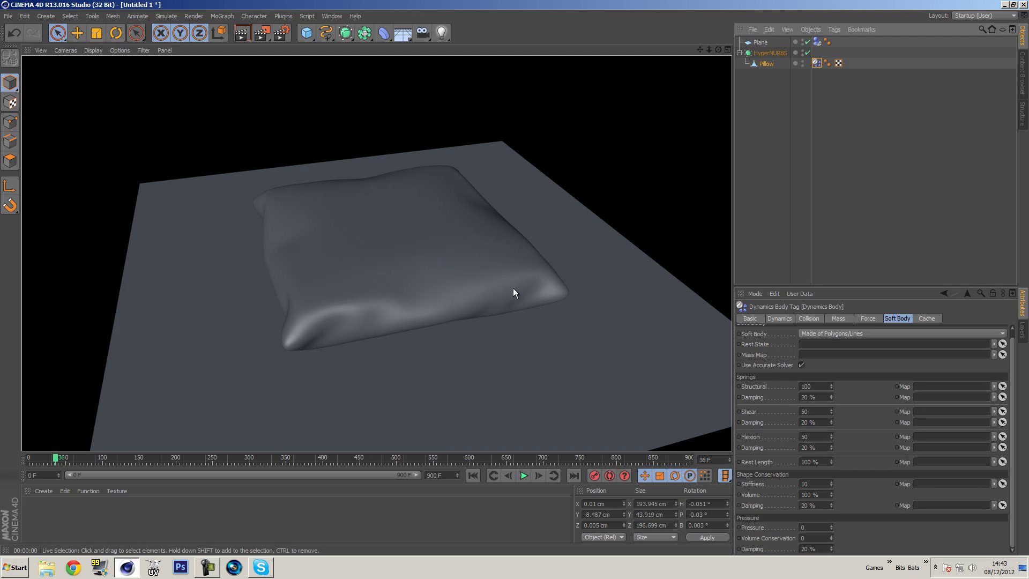
Add a Sphere scaled down to about 137.7 cm across and raise it above the pillow to about Y 85.7 cm
{"action": "left_click", "coordinate": [306, 33]}
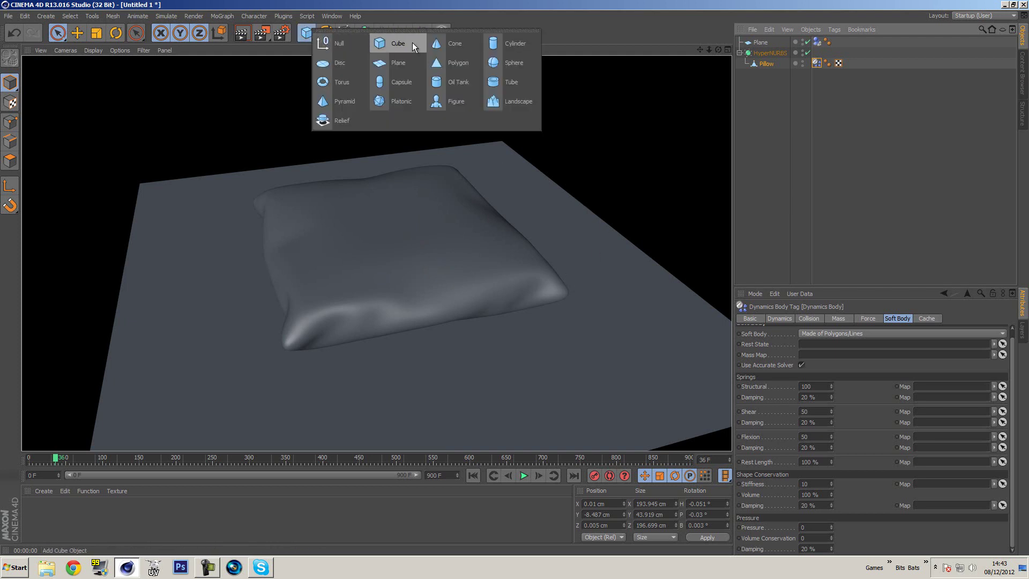
{"action": "left_click", "coordinate": [500, 63]}
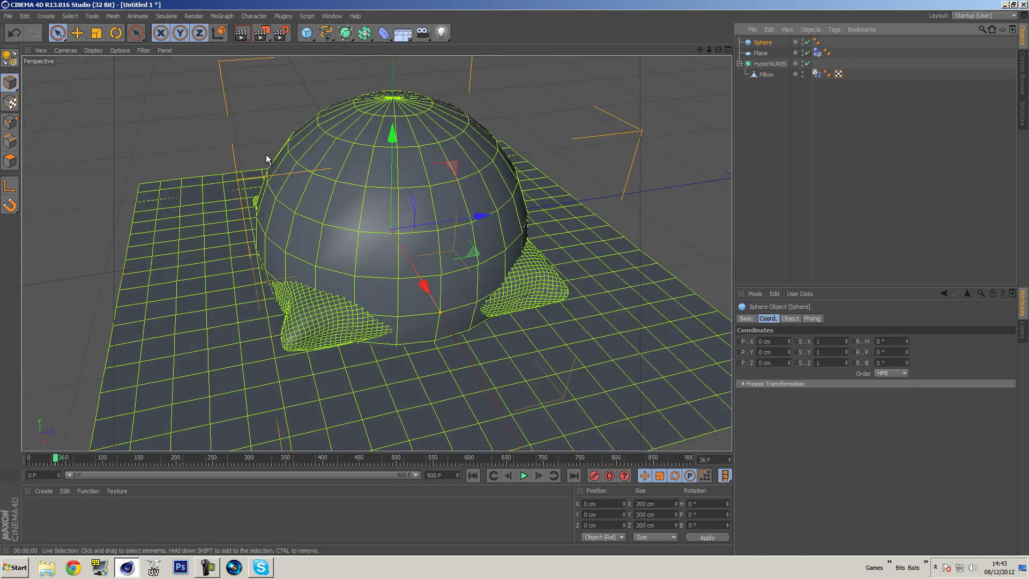
{"action": "left_click_drag", "start_coordinate": [315, 168], "coordinate": [376, 203], "text": "alt"}
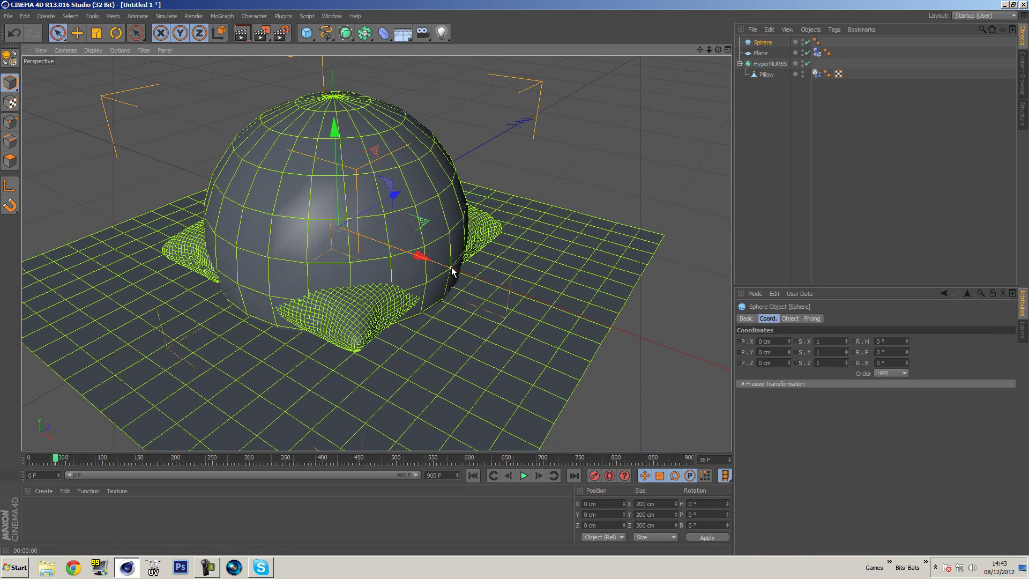
{"action": "left_click_drag", "start_coordinate": [453, 272], "coordinate": [403, 253]}
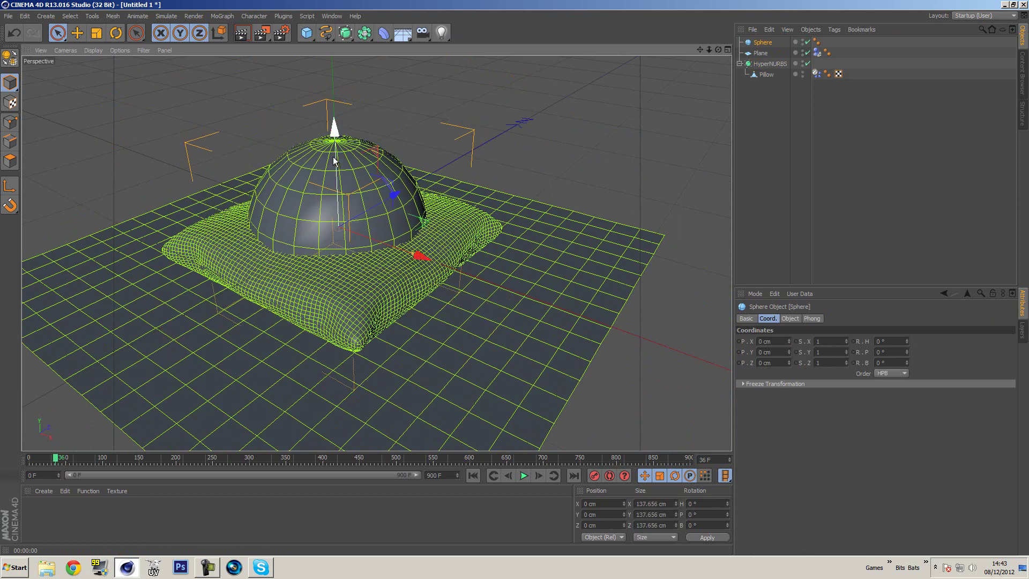
{"action": "left_click_drag", "start_coordinate": [333, 127], "coordinate": [349, 44]}
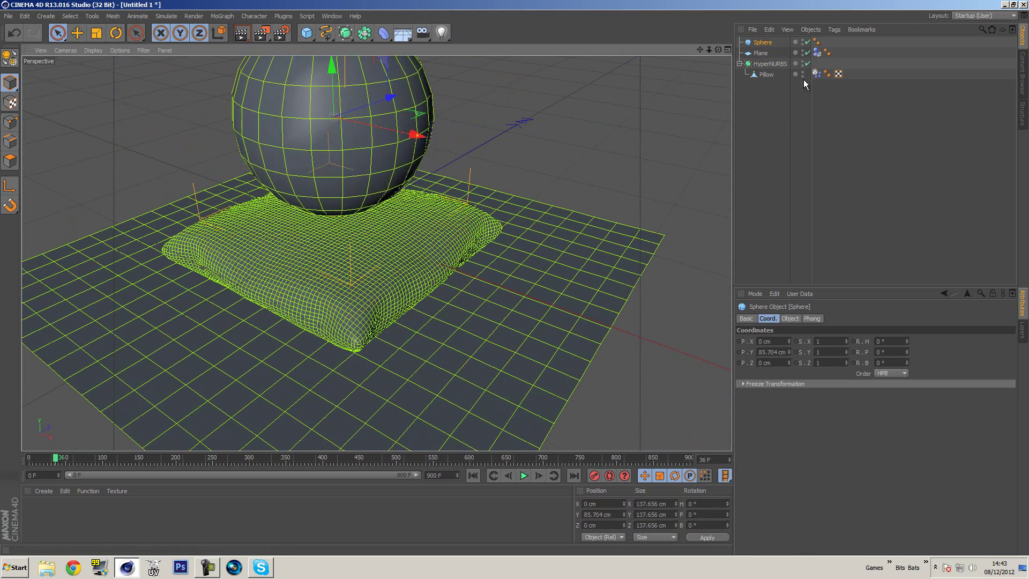
Add a Rigid Body tag to the sphere and test its drop onto the pillow from about X 9.8 cm
{"action": "right_click", "coordinate": [767, 42]}
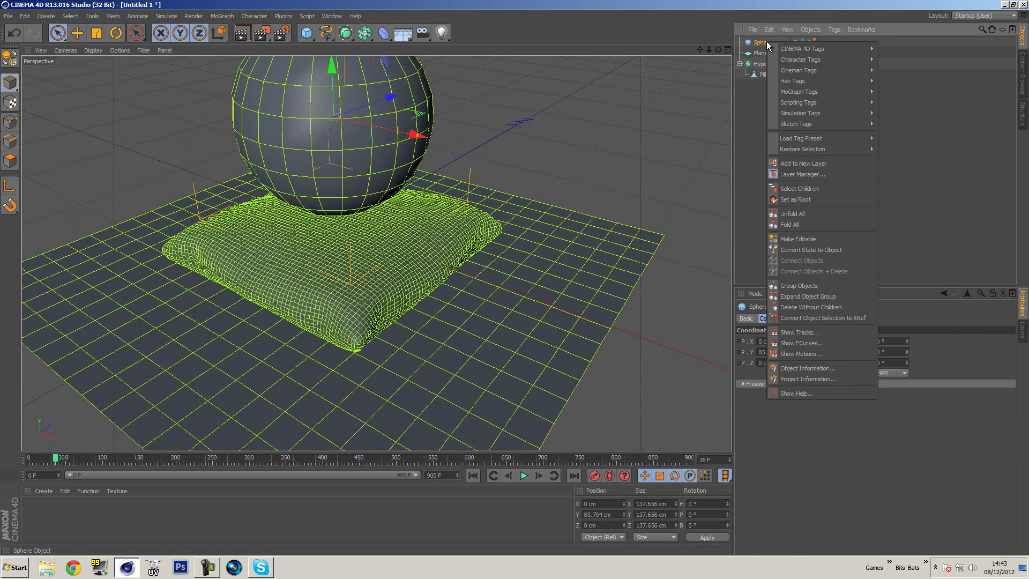
{"action": "mouse_move", "coordinate": [823, 113]}
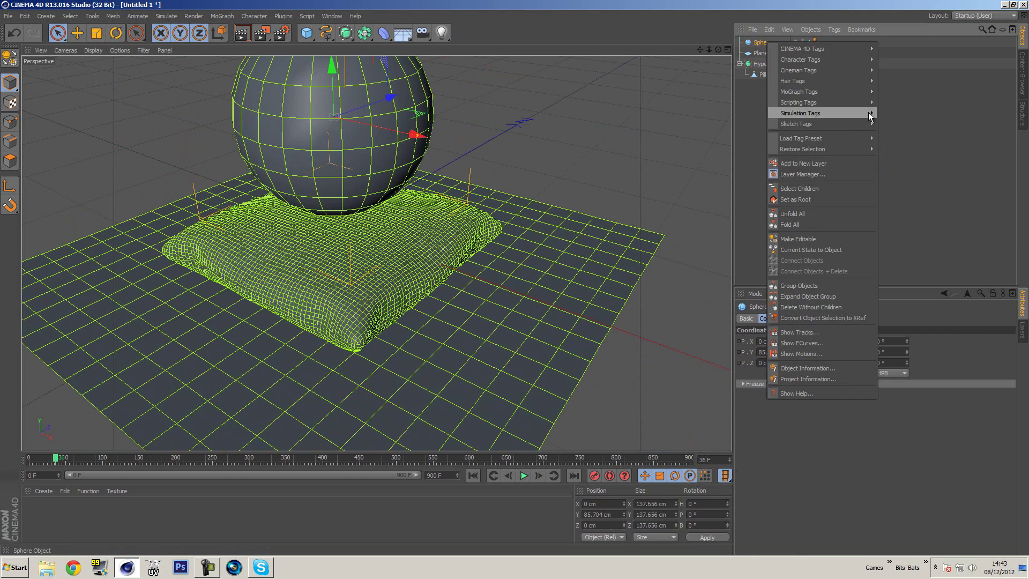
{"action": "left_click", "coordinate": [902, 117]}
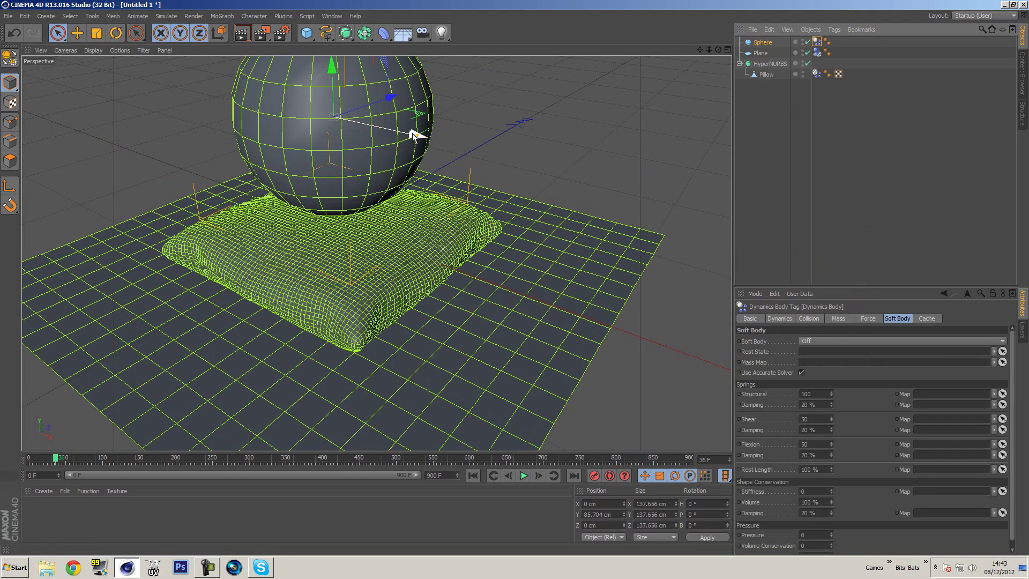
{"action": "left_click_drag", "start_coordinate": [413, 135], "coordinate": [429, 138]}
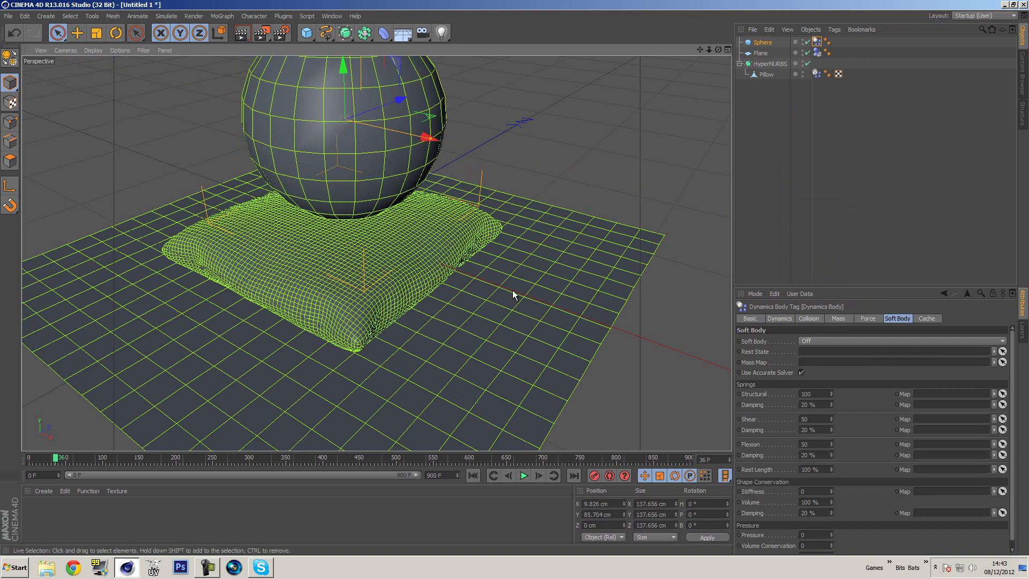
{"action": "left_click", "coordinate": [523, 476]}
{"action": "left_click", "coordinate": [473, 475]}
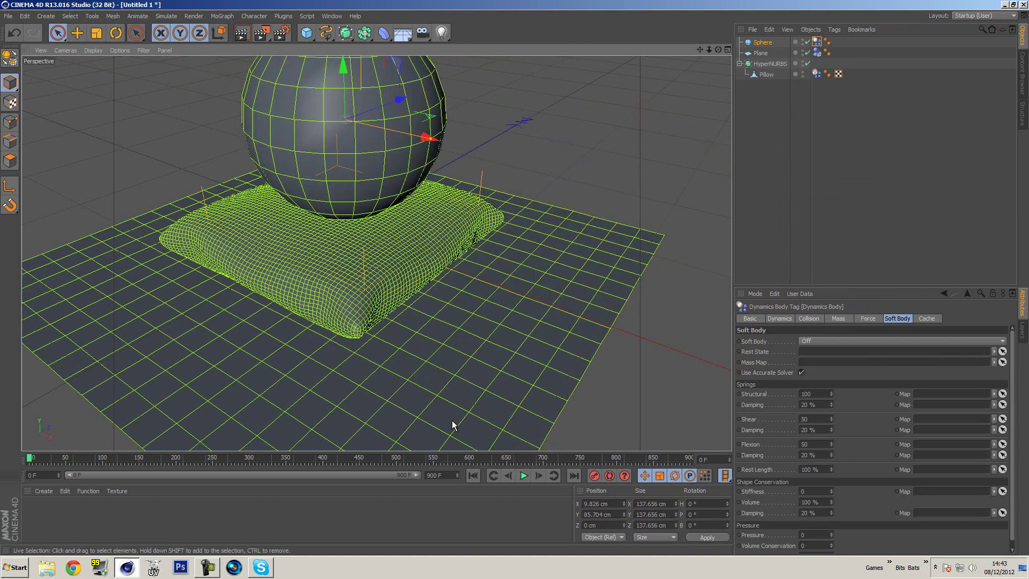
Raise the sphere to about Y 120.3 cm and play the simulation of its drop onto the pillow
{"action": "left_click_drag", "start_coordinate": [477, 295], "coordinate": [375, 241], "text": "alt"}
{"action": "left_click_drag", "start_coordinate": [314, 159], "coordinate": [327, 123]}
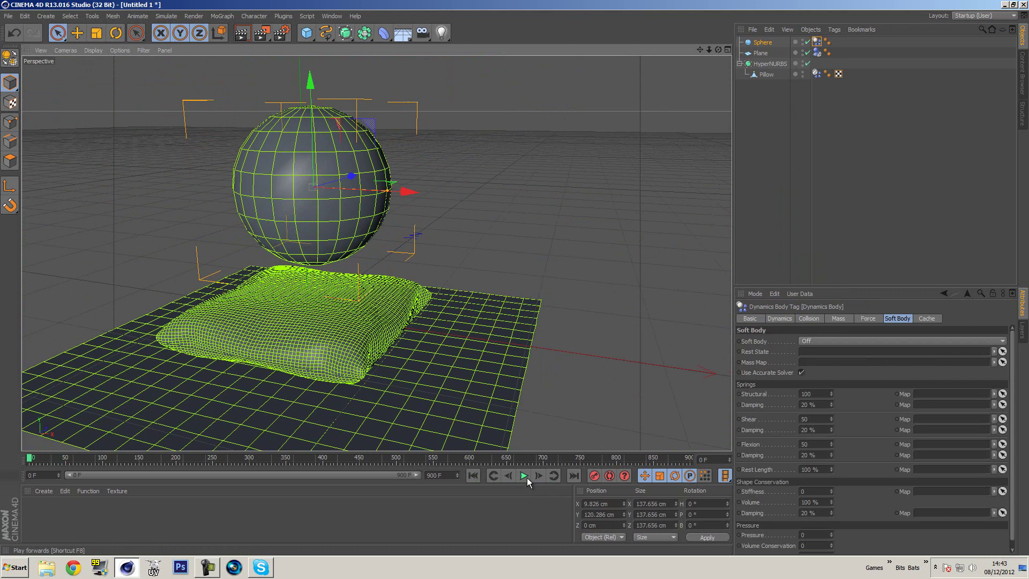
{"action": "left_click", "coordinate": [525, 476]}
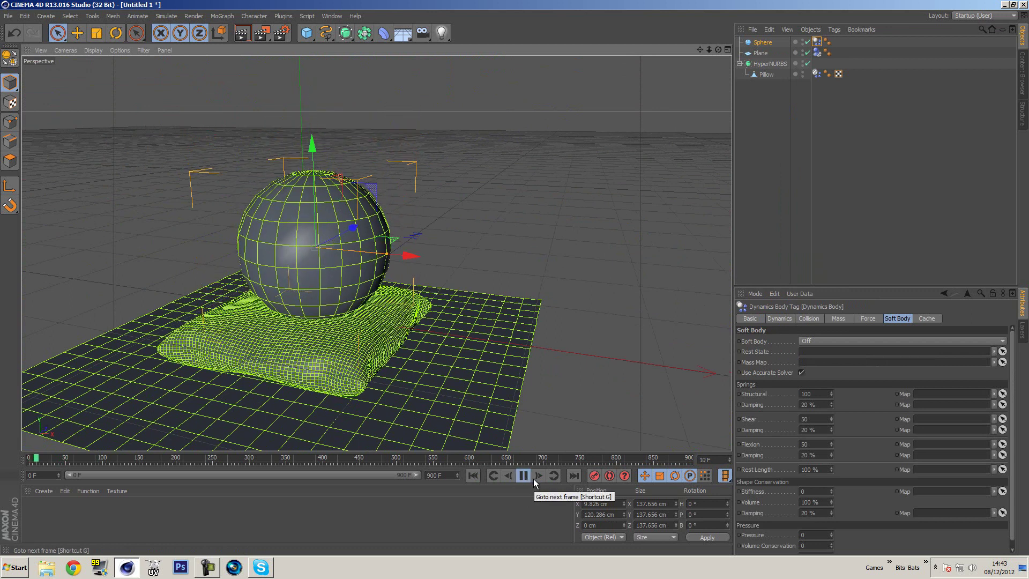
{"action": "mouse_move", "coordinate": [609, 253]}
{"action": "left_mouse_down", "text": "alt"}
{"action": "mouse_move", "coordinate": [552, 311]}
{"action": "mouse_move", "coordinate": [536, 300]}
{"action": "left_mouse_up", "text": "alt"}
Switch the viewport display to Gouraud Shading and stop the playback at frame 81
{"action": "left_click", "coordinate": [92, 49]}
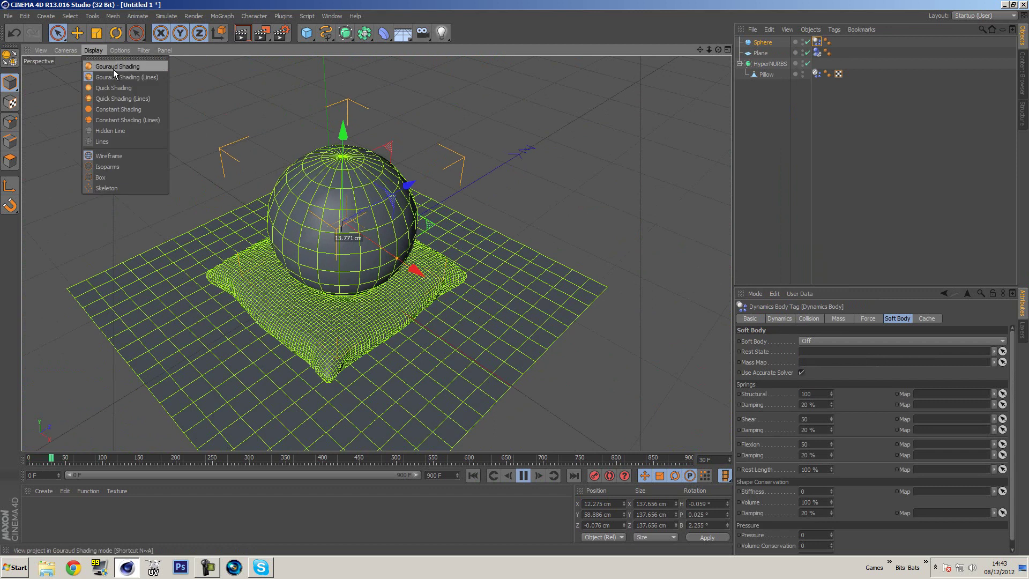
{"action": "left_click", "coordinate": [114, 69]}
{"action": "mouse_move", "coordinate": [176, 142]}
{"action": "left_mouse_down", "text": "alt"}
{"action": "mouse_move", "coordinate": [189, 105]}
{"action": "mouse_move", "coordinate": [188, 117]}
{"action": "left_mouse_up", "text": "alt"}
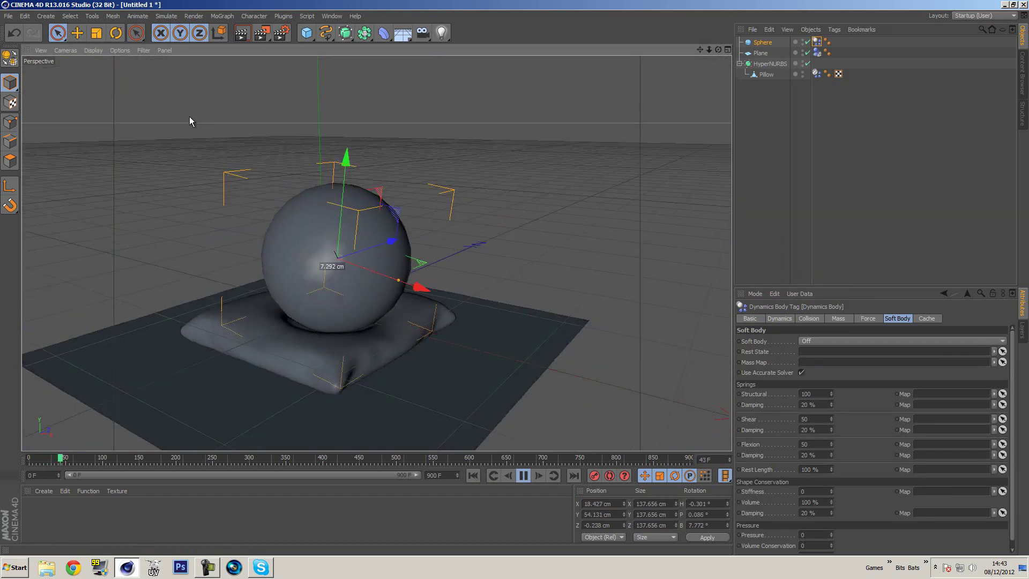
{"action": "left_click", "coordinate": [527, 476]}
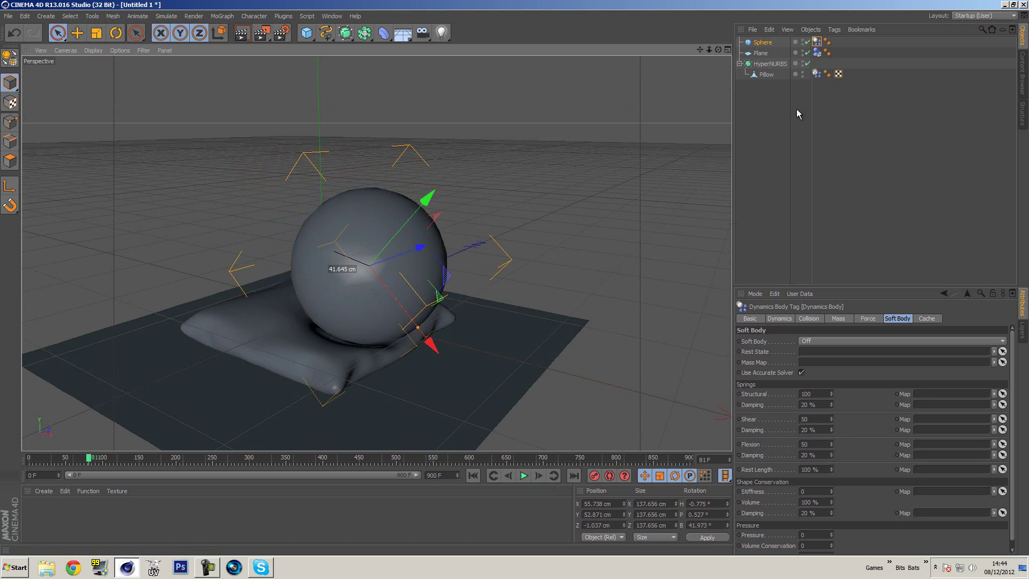
Hide the sphere in the viewport and in renders, and render the dented pillow at frame 81
{"action": "left_click", "coordinate": [802, 43]}
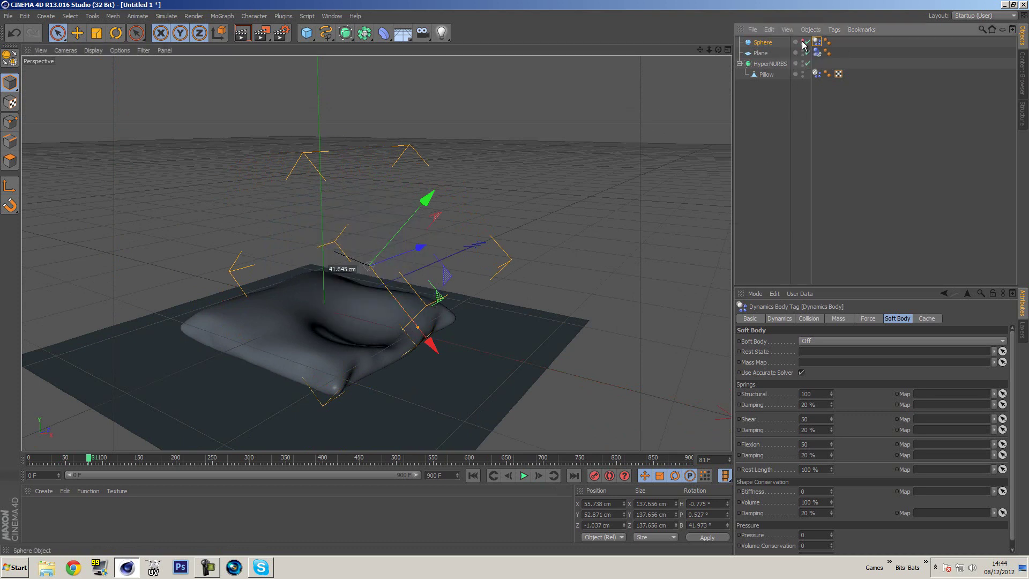
{"action": "left_click_drag", "start_coordinate": [572, 153], "coordinate": [515, 187], "text": "alt"}
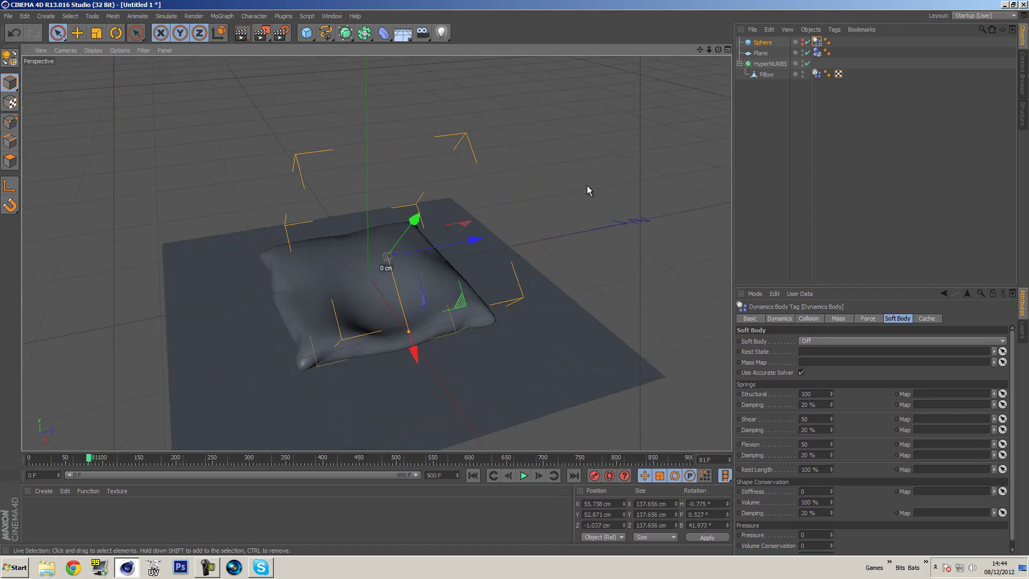
{"action": "left_click", "coordinate": [244, 33]}
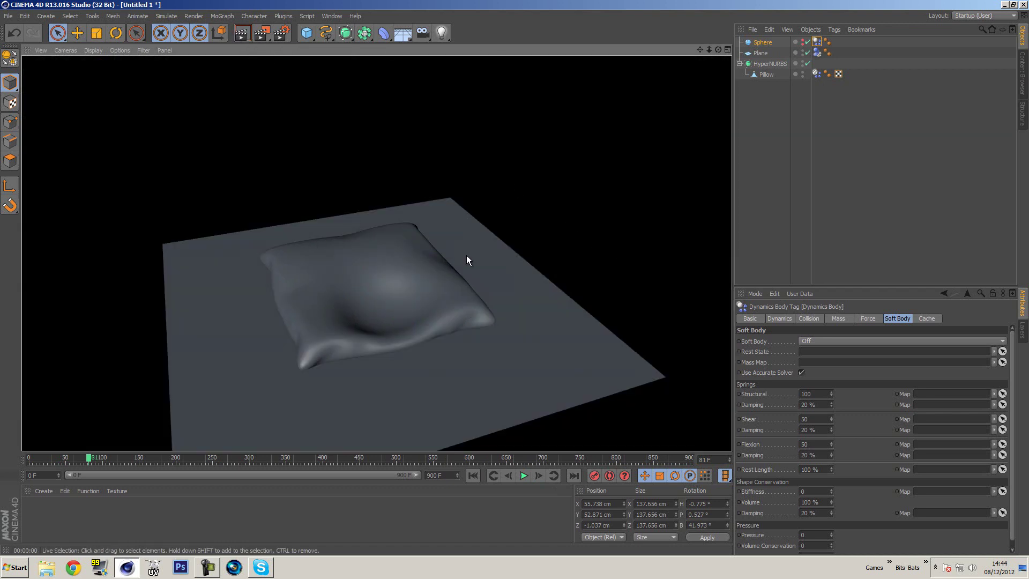
{"action": "left_click_drag", "start_coordinate": [491, 254], "coordinate": [606, 202], "text": "alt"}
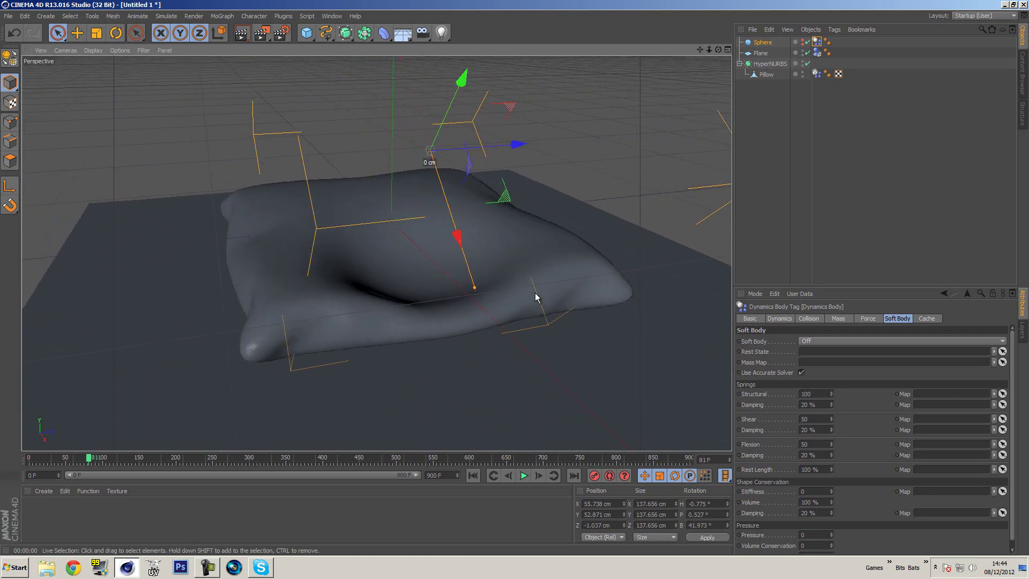
{"action": "left_click_drag", "start_coordinate": [581, 292], "coordinate": [677, 271], "text": "alt"}
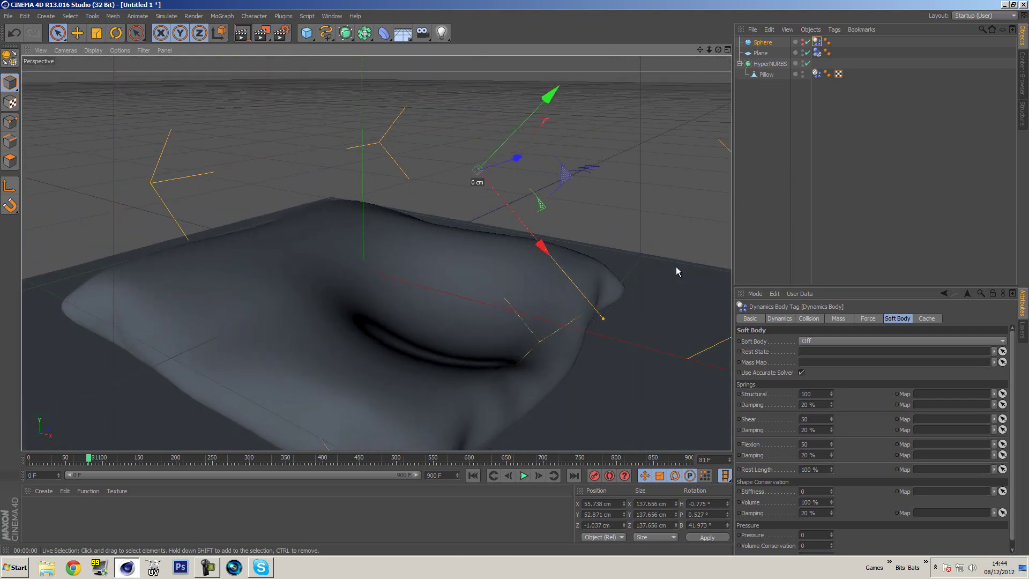
Return to frame 0 and set the shape conservation Stiffness in the Pillow's soft body tag to 25
{"action": "left_click", "coordinate": [494, 476]}
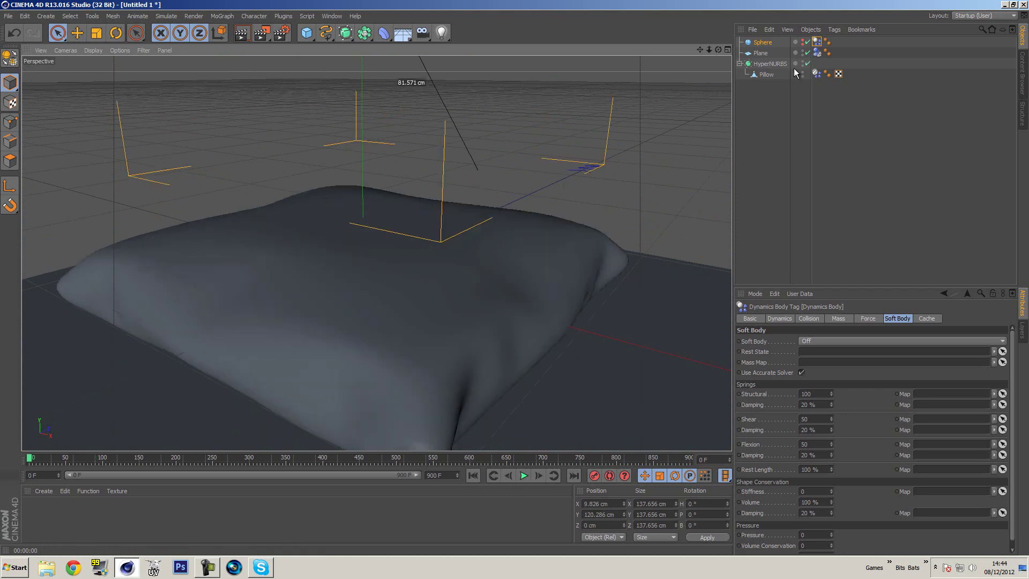
{"action": "left_click", "coordinate": [811, 75]}
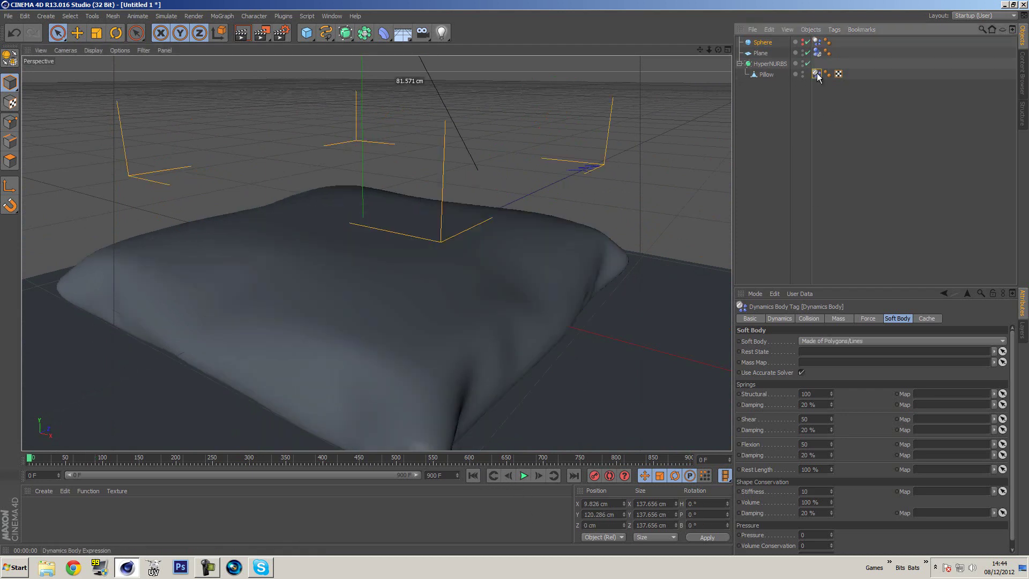
{"action": "left_click", "coordinate": [831, 490]}
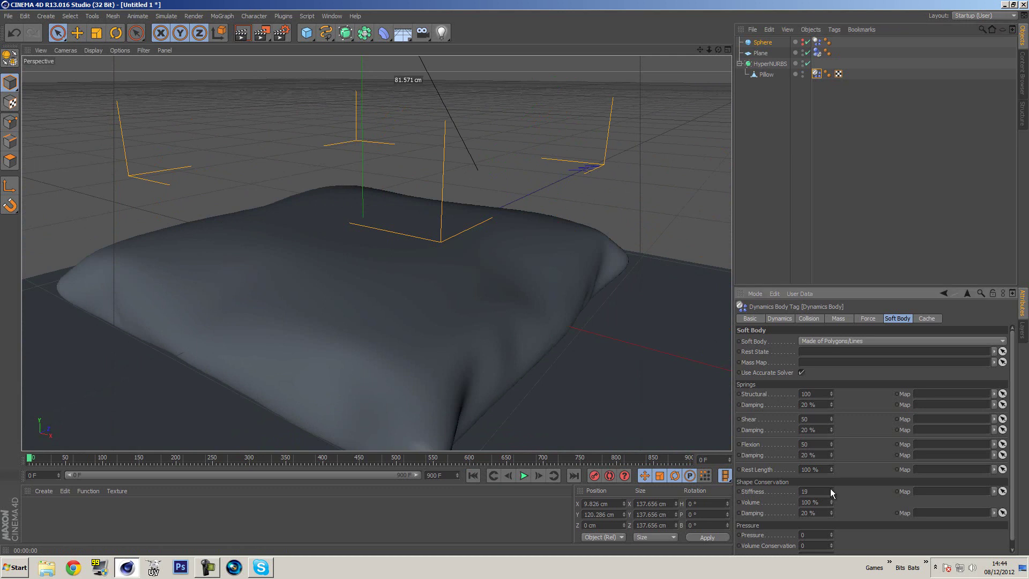
Play the simulation to frame 88 and render the pillow dented by the hidden sphere
{"action": "left_click", "coordinate": [523, 475]}
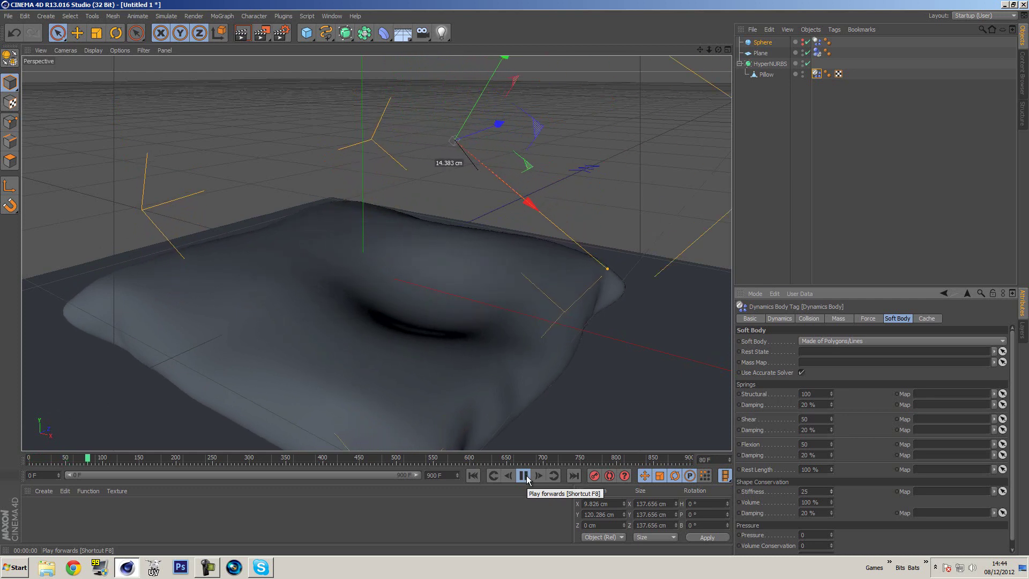
{"action": "left_click", "coordinate": [525, 476]}
{"action": "left_click_drag", "start_coordinate": [547, 396], "coordinate": [542, 247], "text": "alt"}
{"action": "left_click", "coordinate": [250, 36]}
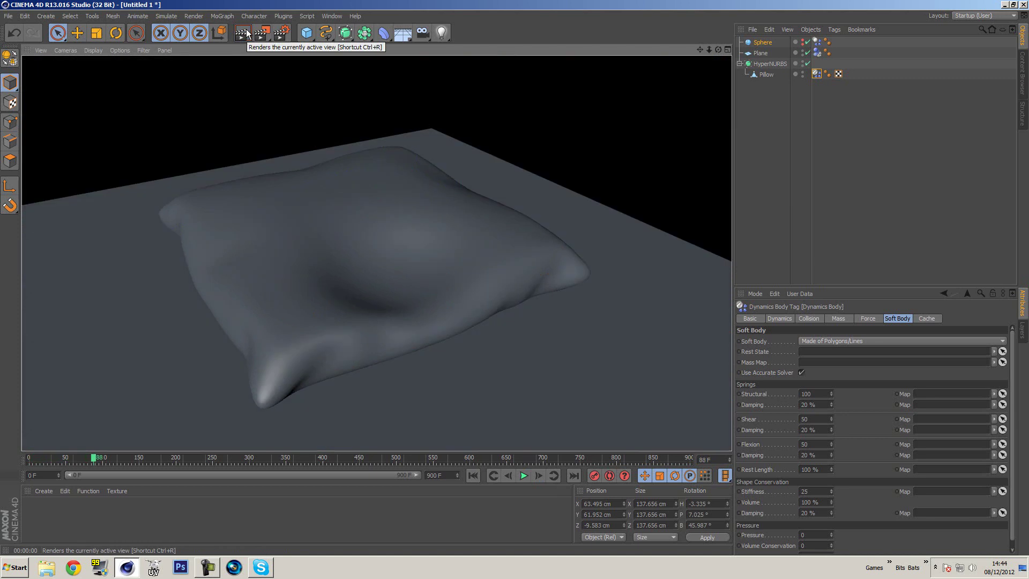
{"action": "left_click_drag", "start_coordinate": [509, 140], "coordinate": [537, 150], "text": "alt"}
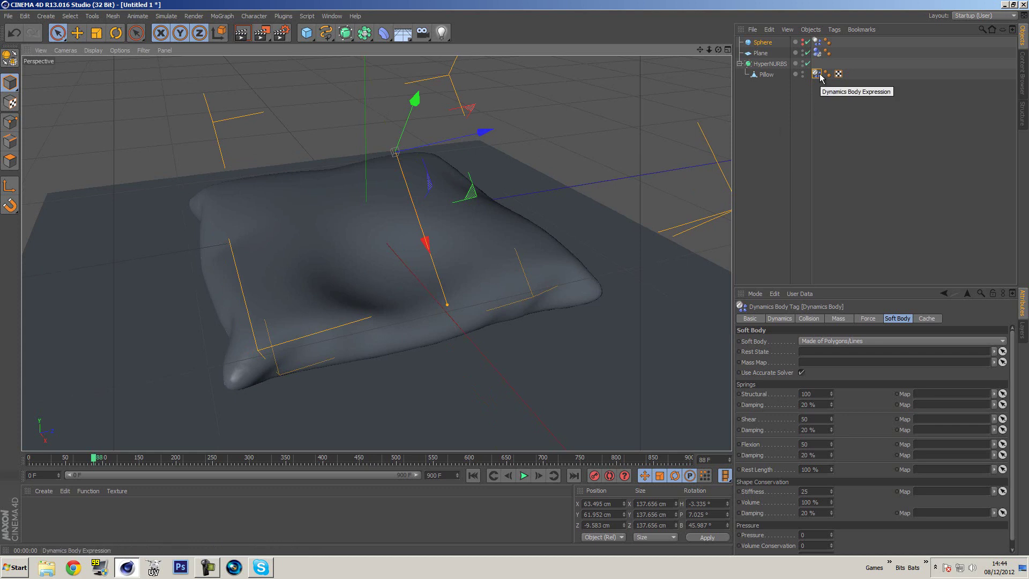
Set the current simulation state as the initial state for the Pillow, Plane and Sphere dynamics tags together, and return to frame 0
{"action": "left_click", "coordinate": [817, 52], "text": "ctrl"}
{"action": "left_click", "coordinate": [817, 41], "text": "ctrl"}
{"action": "left_click", "coordinate": [780, 318]}
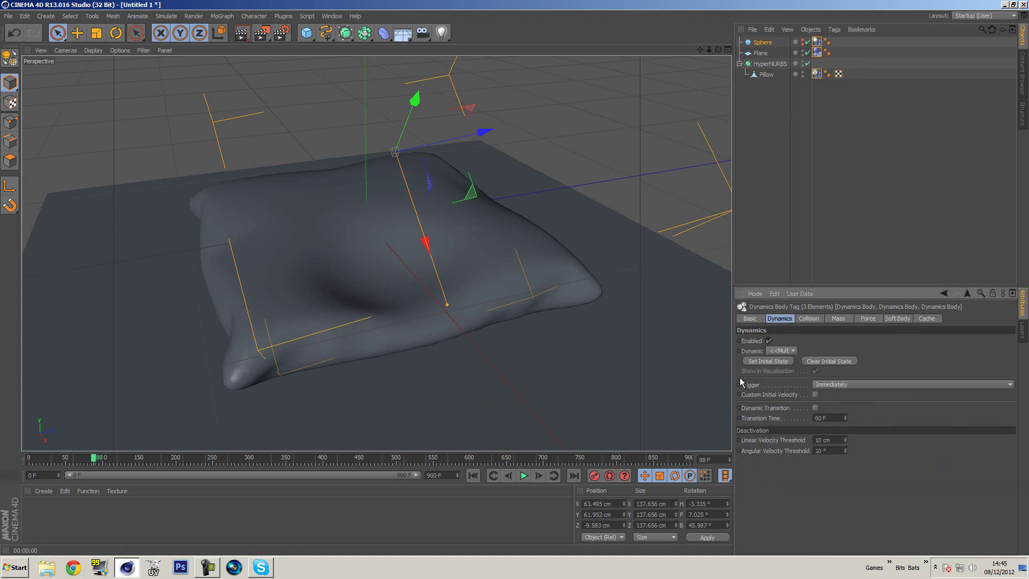
{"action": "left_click", "coordinate": [473, 475]}
Render the dented pillow at frame 0 and deselect everything to examine its shape
{"action": "left_click_drag", "start_coordinate": [538, 355], "coordinate": [609, 331], "text": "alt"}
{"action": "left_click_drag", "start_coordinate": [502, 315], "coordinate": [527, 323], "text": "alt"}
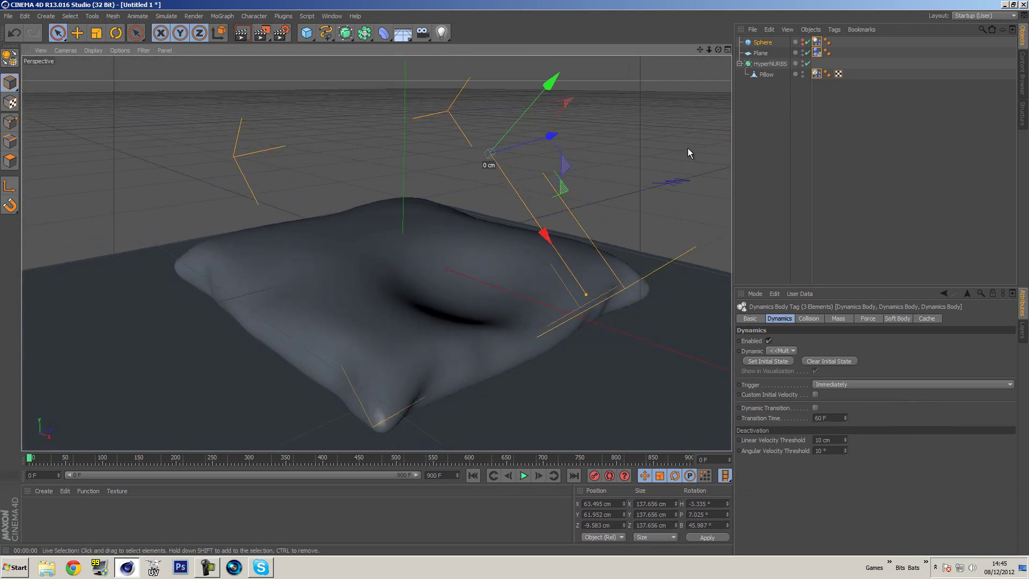
{"action": "left_click_drag", "start_coordinate": [689, 208], "coordinate": [593, 194], "text": "alt"}
{"action": "left_click", "coordinate": [243, 34]}
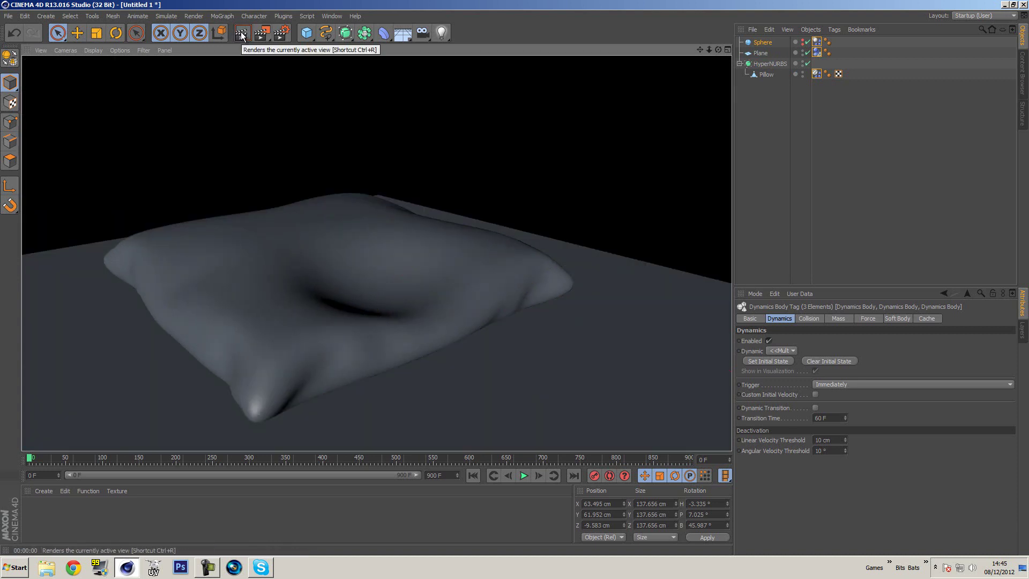
{"action": "mouse_move", "coordinate": [576, 258]}
{"action": "left_mouse_down", "text": "alt"}
{"action": "mouse_move", "coordinate": [496, 273]}
{"action": "mouse_move", "coordinate": [473, 265]}
{"action": "mouse_move", "coordinate": [583, 262]}
{"action": "left_mouse_up", "text": "alt"}
{"action": "left_click", "coordinate": [683, 187]}
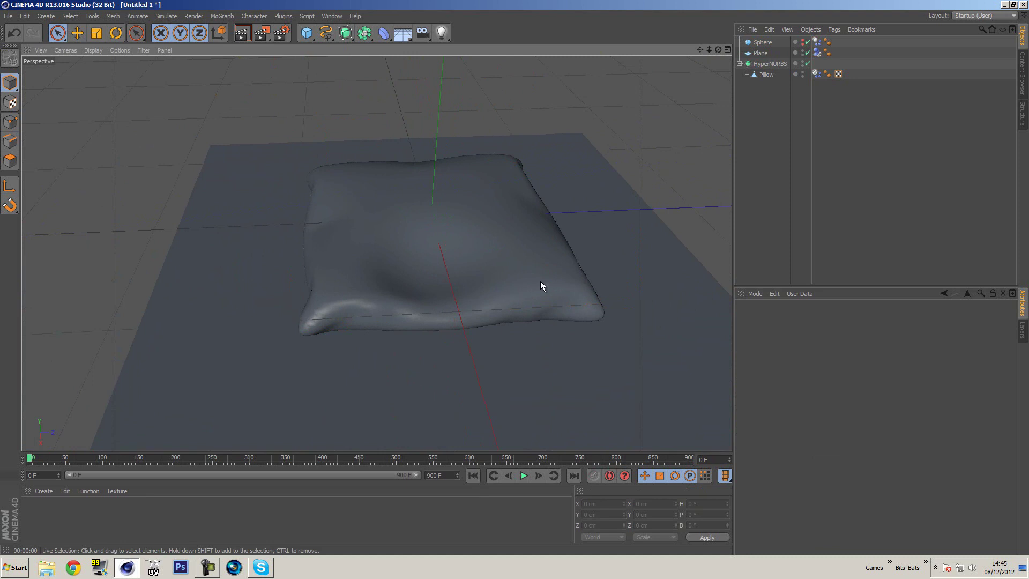
{"action": "middle_click_drag", "start_coordinate": [596, 250], "coordinate": [576, 253], "text": "alt"}
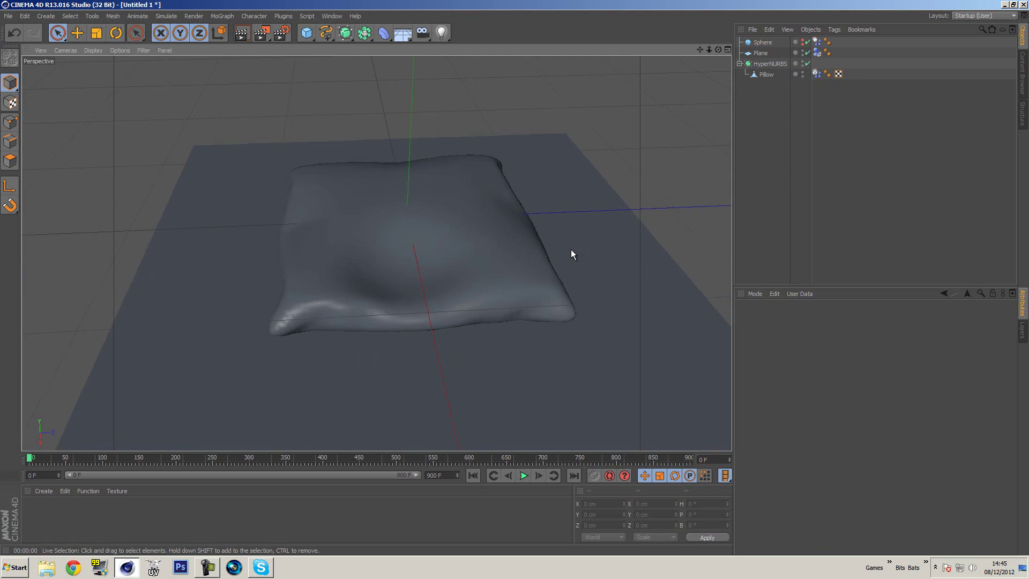
{"action": "mouse_move", "coordinate": [565, 262]}
{"action": "left_mouse_down", "text": "alt"}
{"action": "mouse_move", "coordinate": [637, 234]}
{"action": "mouse_move", "coordinate": [627, 227]}
{"action": "mouse_move", "coordinate": [573, 266]}
{"action": "left_mouse_up", "text": "alt"}
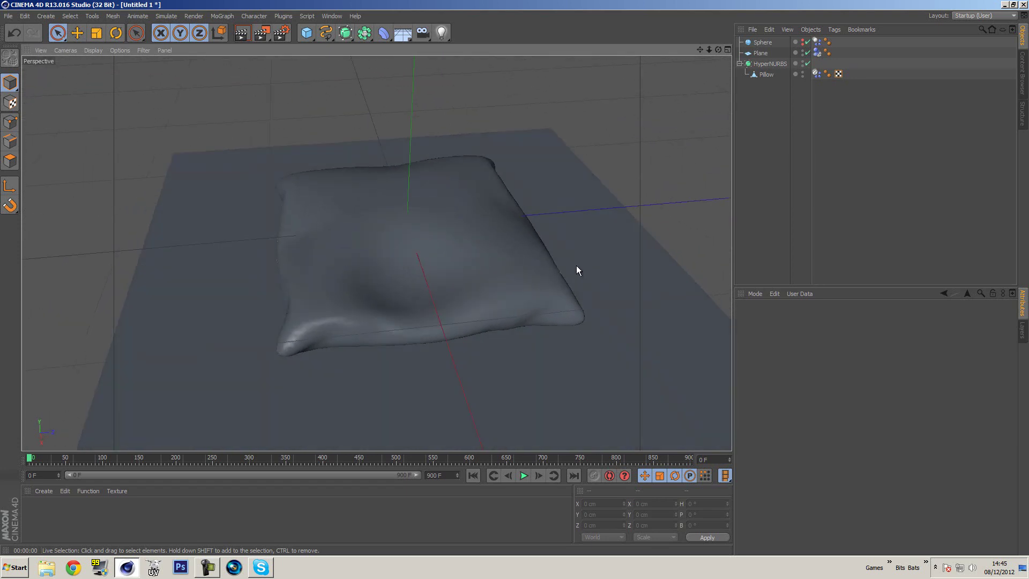